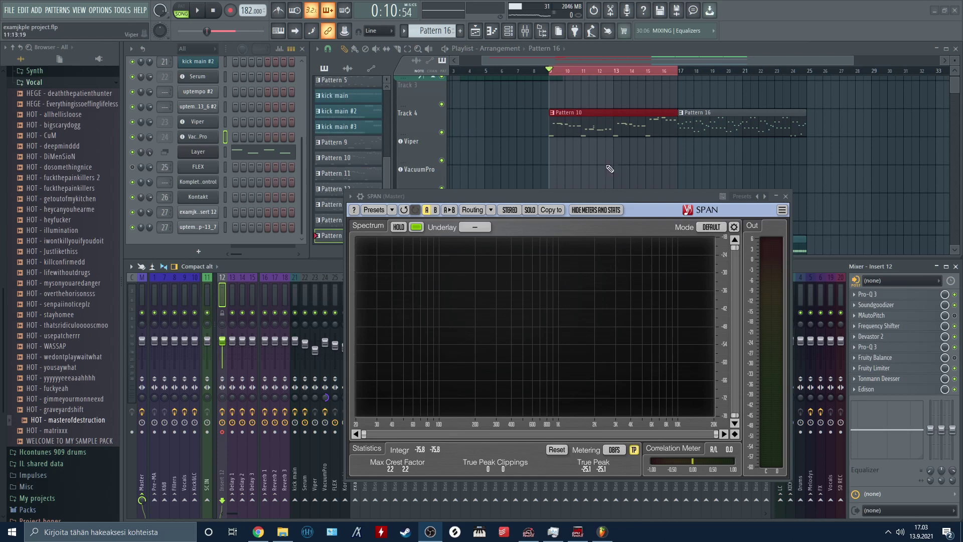
- Close the SPAN analyser and select bars 9–25 of the arrangement
left_click(786, 196)
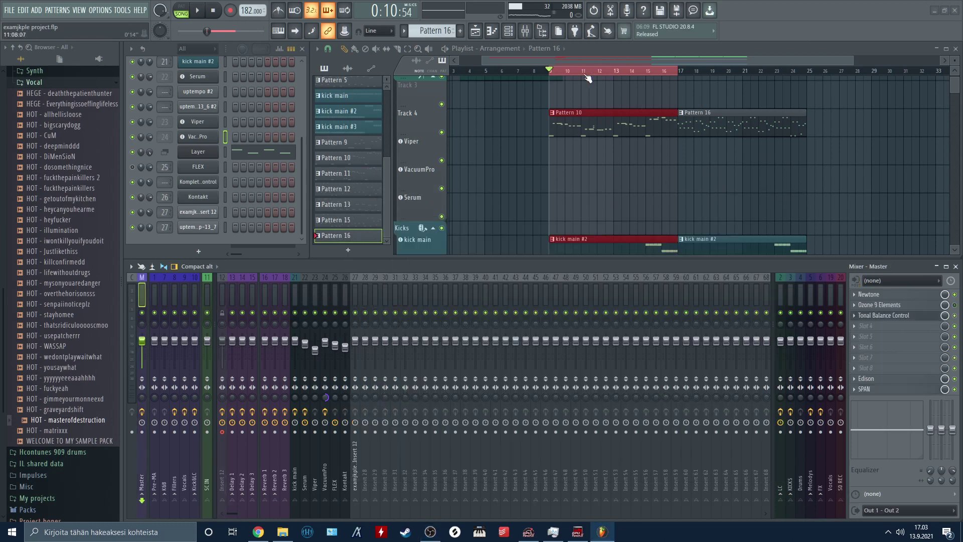
scroll(586, 75, "down", 3)
left_click_drag(655, 75, 748, 85)
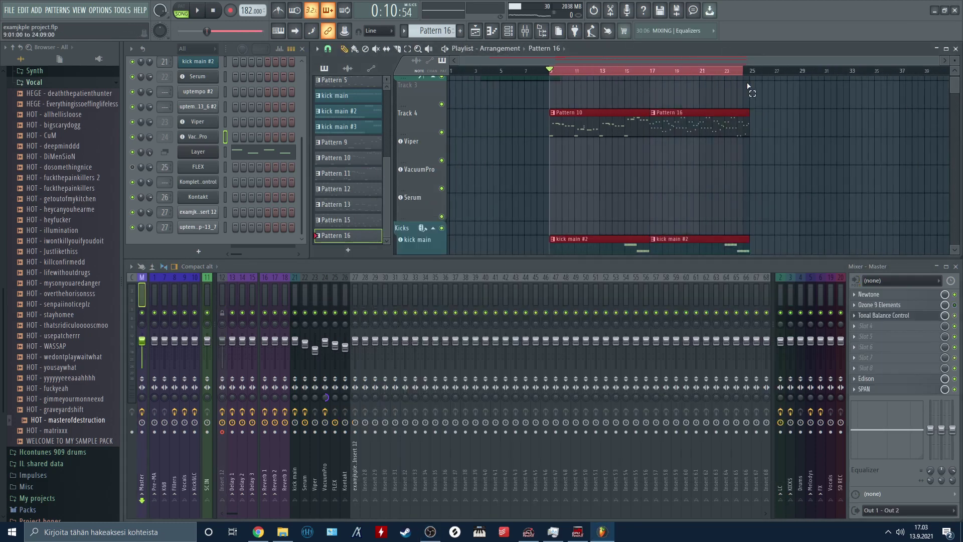
- Play the selected bars 9–25 kick section, then stop playback
scroll(553, 168, "down", 2)
scroll(696, 241, "up", 2)
scroll(708, 213, "down", 1)
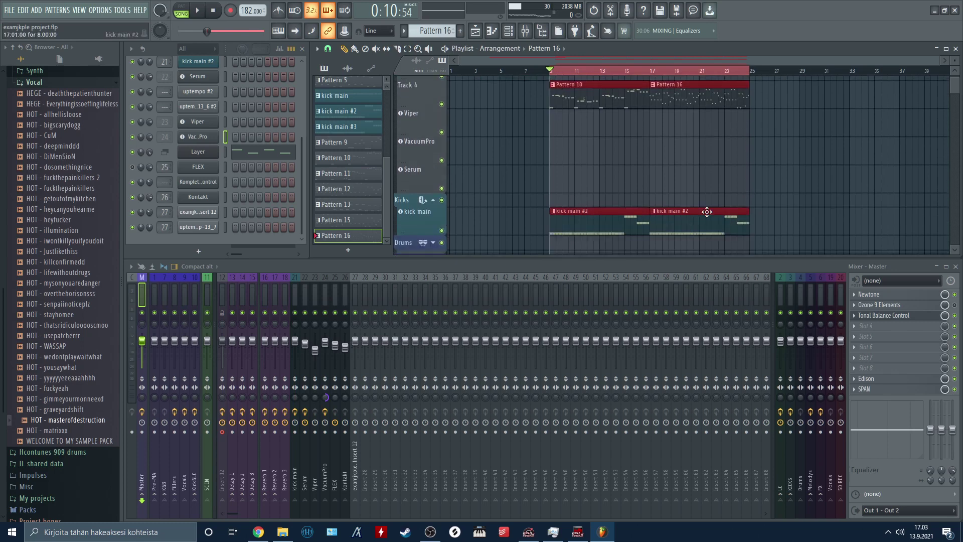
key("space")
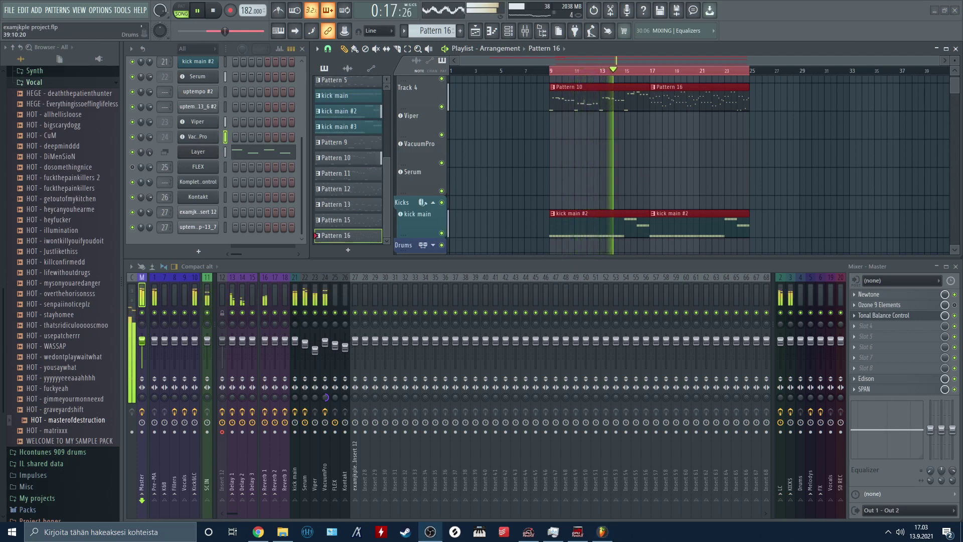
scroll(739, 217, "up", 4)
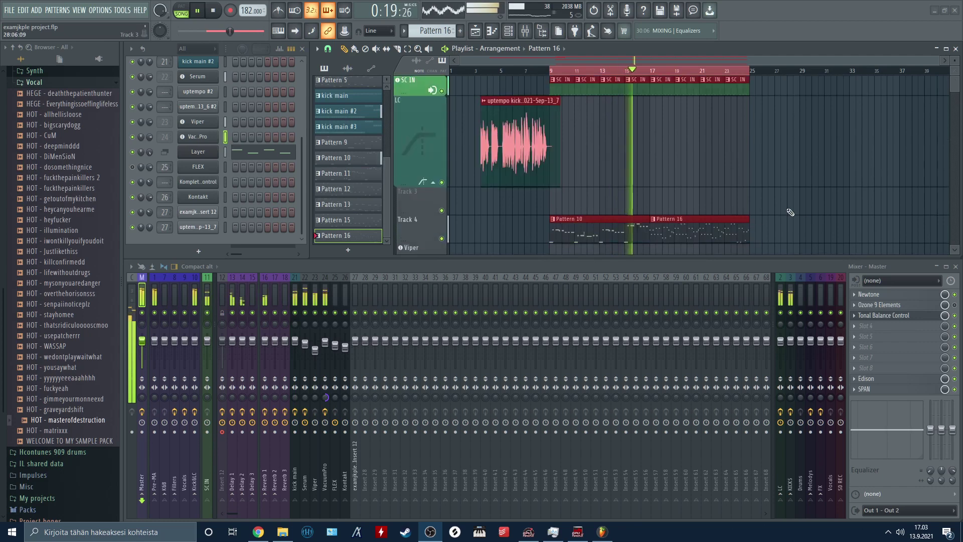
scroll(764, 209, "down", 3)
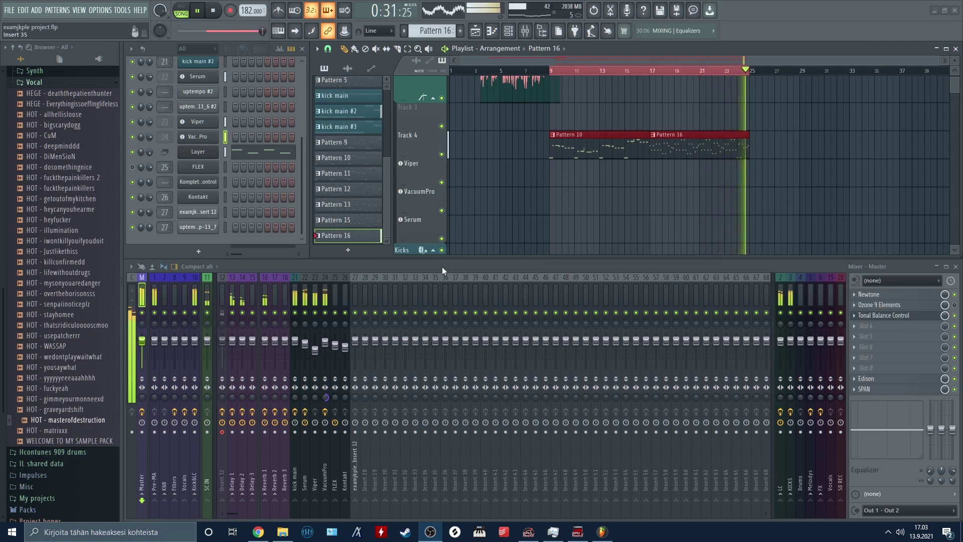
key("space")
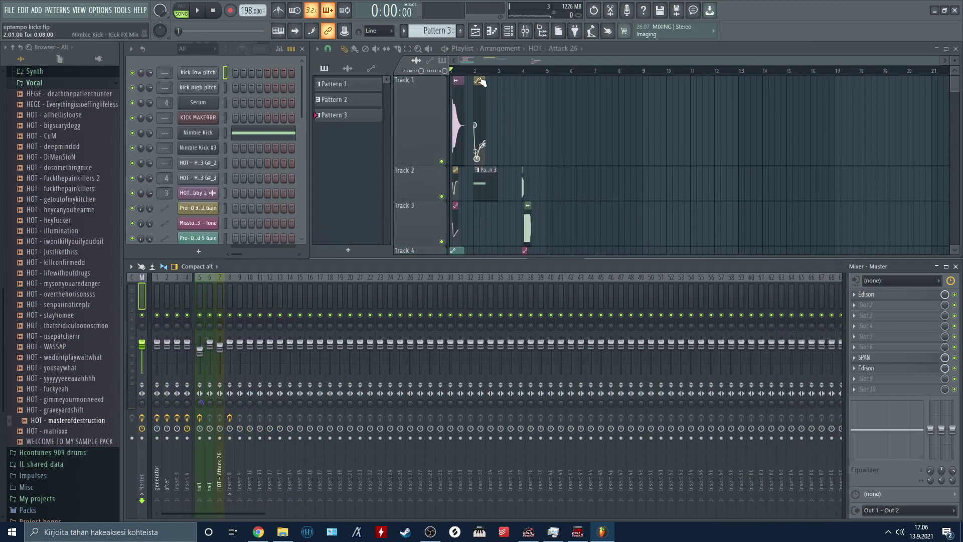
- Open the HOT - G# Clubby 2 clip's settings, bypass Insert 3's effect chain and audition the kick
scroll(536, 163, "up", 4)
scroll(524, 178, "down", 3)
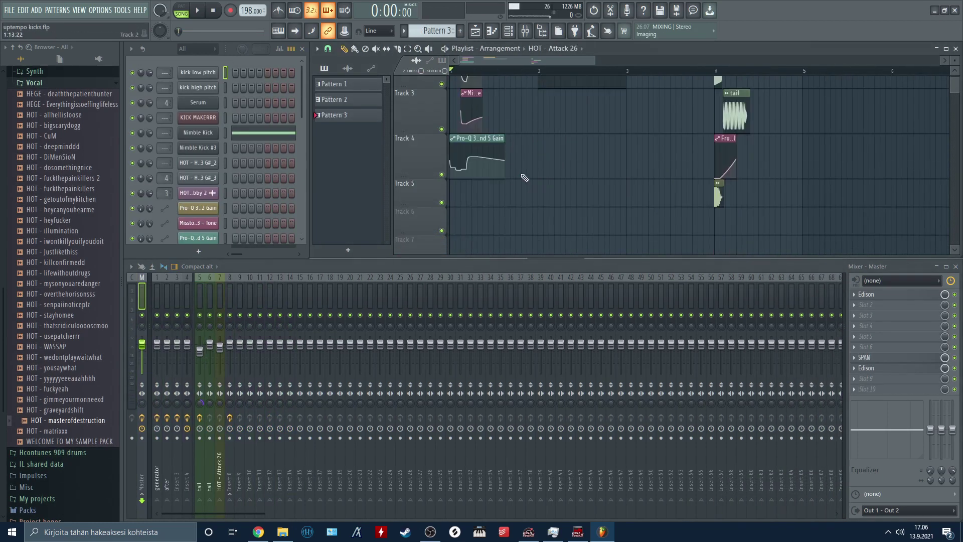
scroll(523, 178, "up", 3)
scroll(472, 76, "up", 1)
scroll(473, 77, "up", 2)
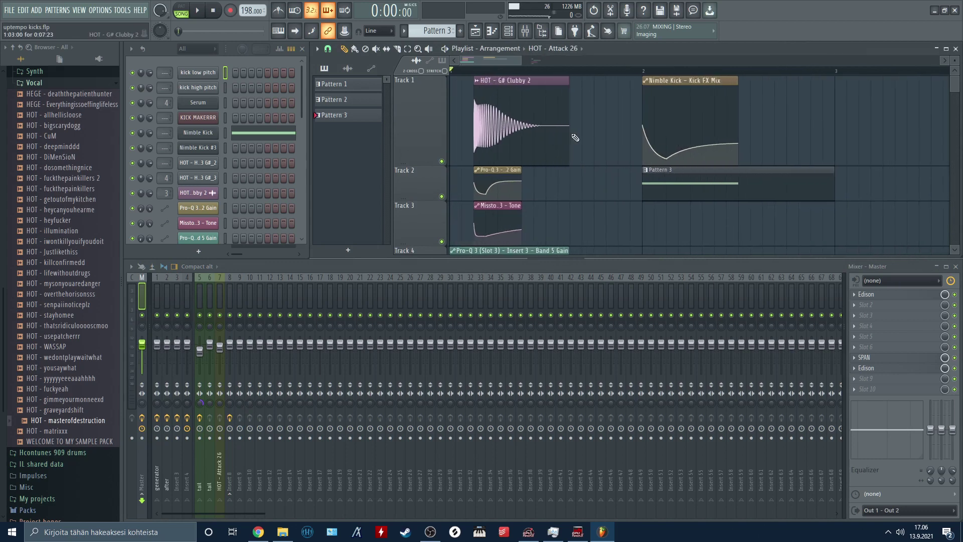
double_click(494, 143)
left_click(178, 418)
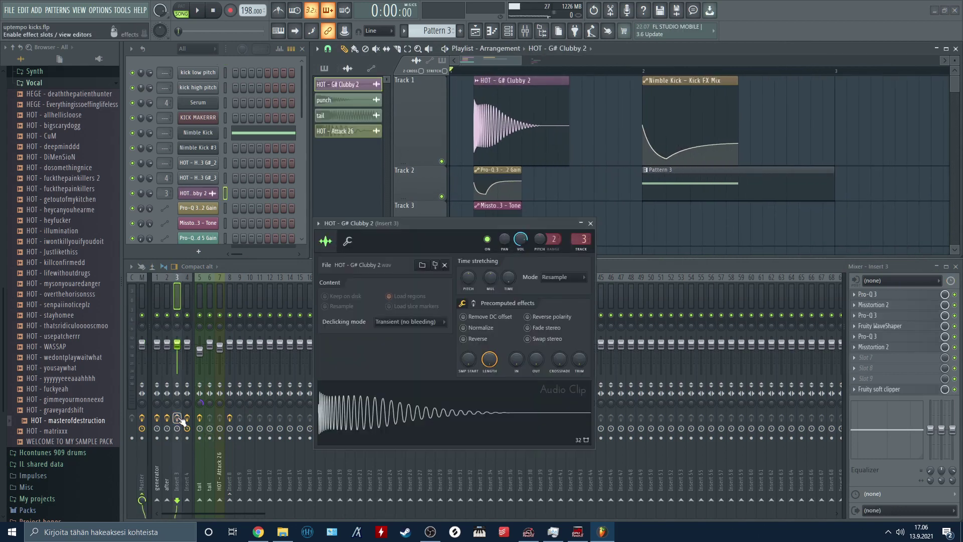
key("space")
key("space")
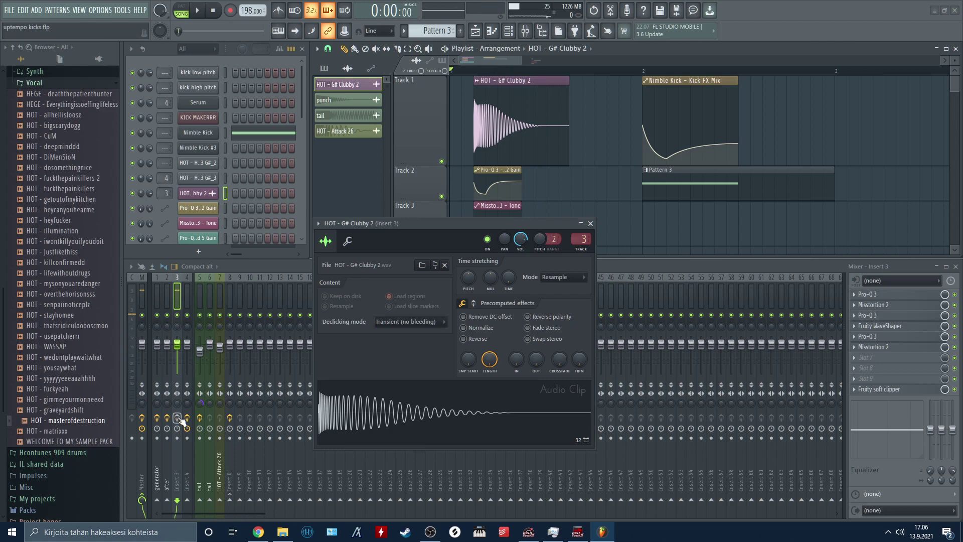
- Preview HOT - G# Clubby 2 from the Kicks › Clean 909 browser folder and load it into Edison
scroll(37, 267, "up", 5)
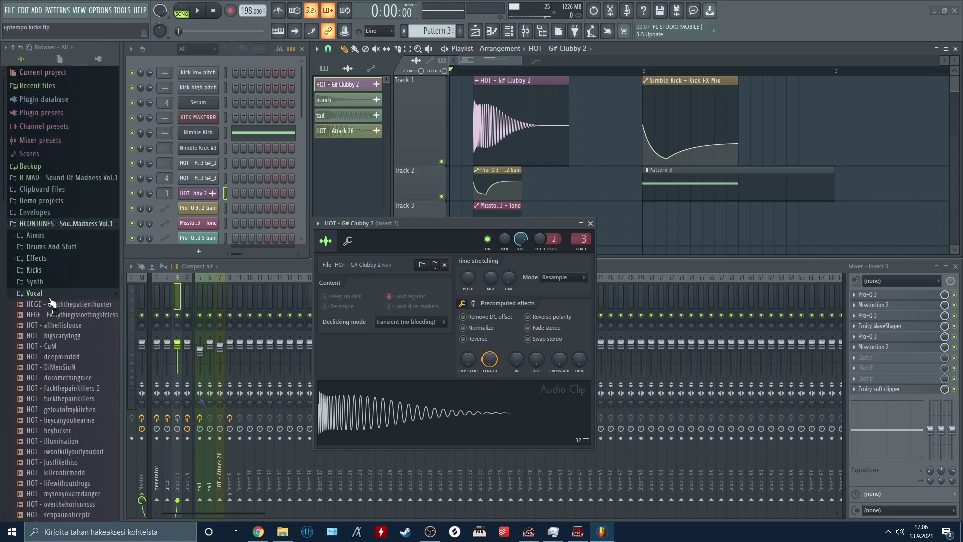
left_click(49, 296)
left_click(48, 271)
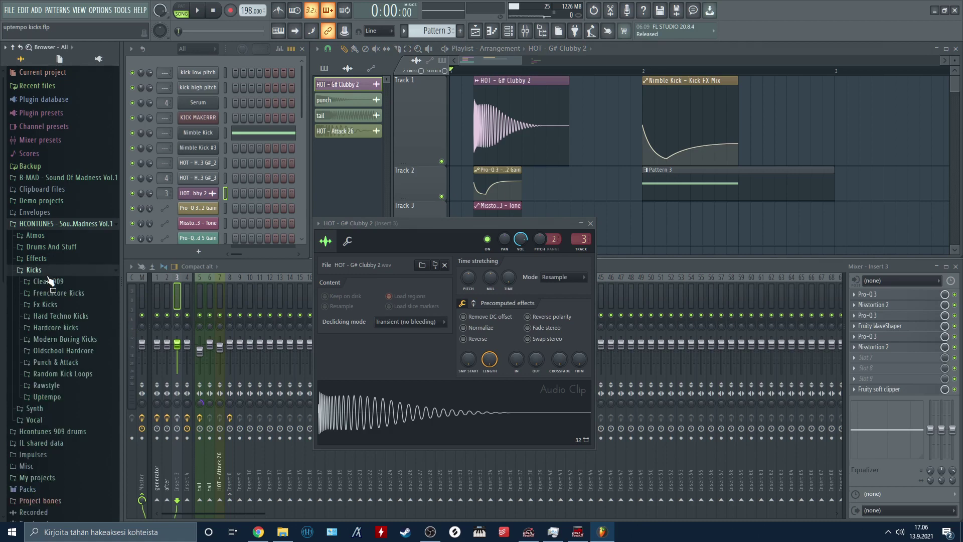
left_click(48, 282)
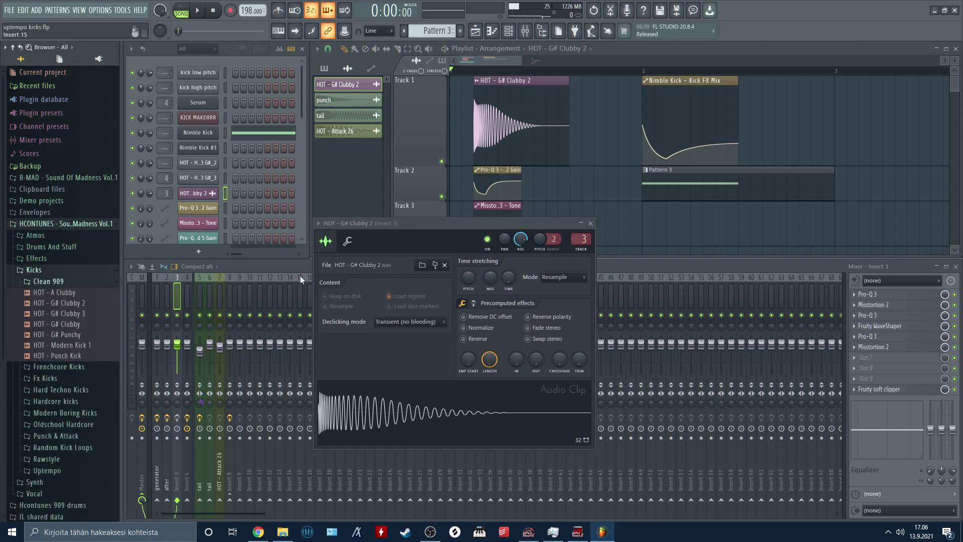
left_click_drag(76, 303, 80, 303)
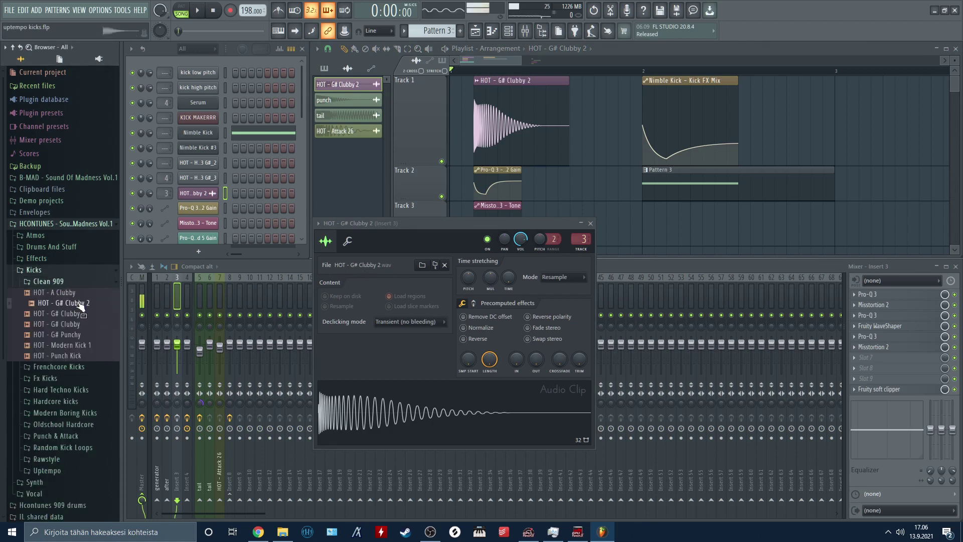
right_click(80, 303)
left_click(126, 310)
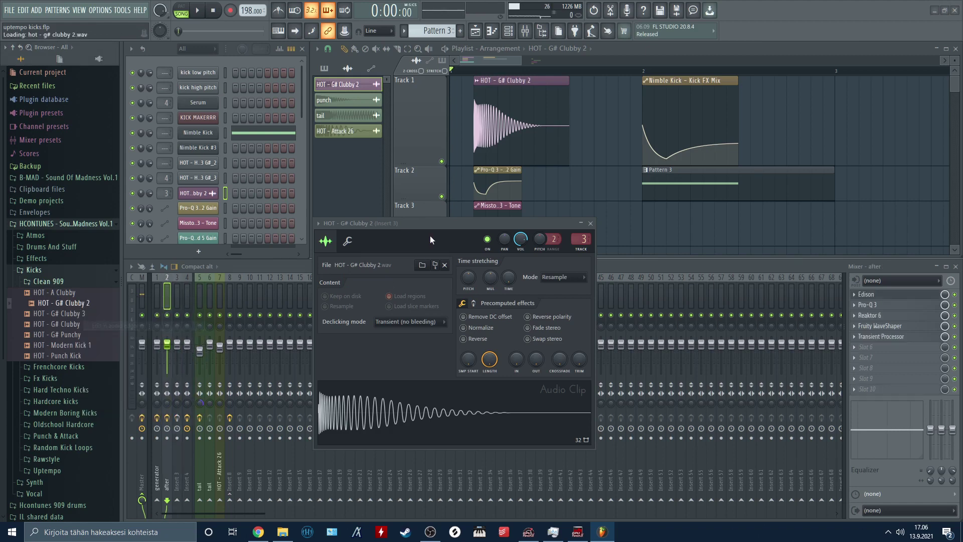
- Close Edison, select mixer Insert 3 and play the layered kick
left_click_drag(861, 155, 479, 105)
double_click(433, 251)
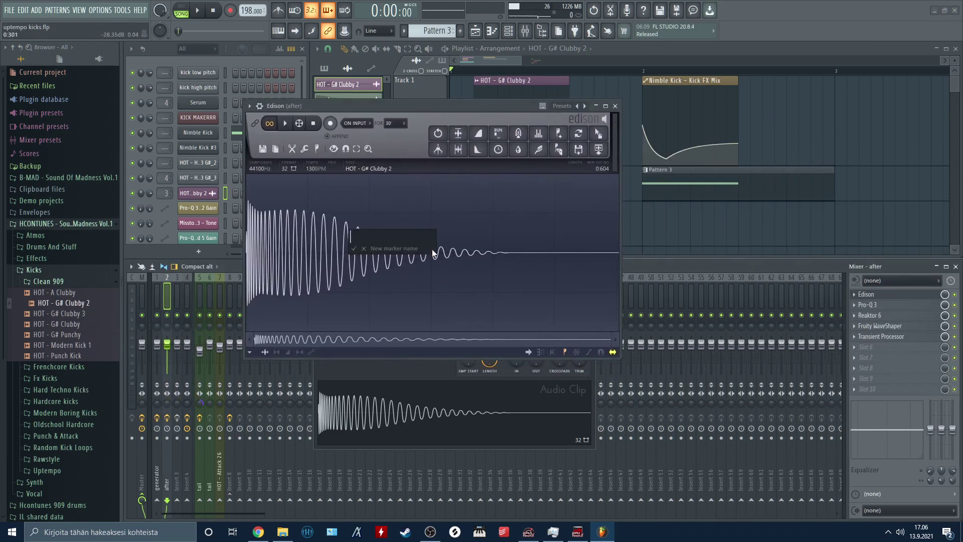
left_click(615, 106)
left_click(183, 309)
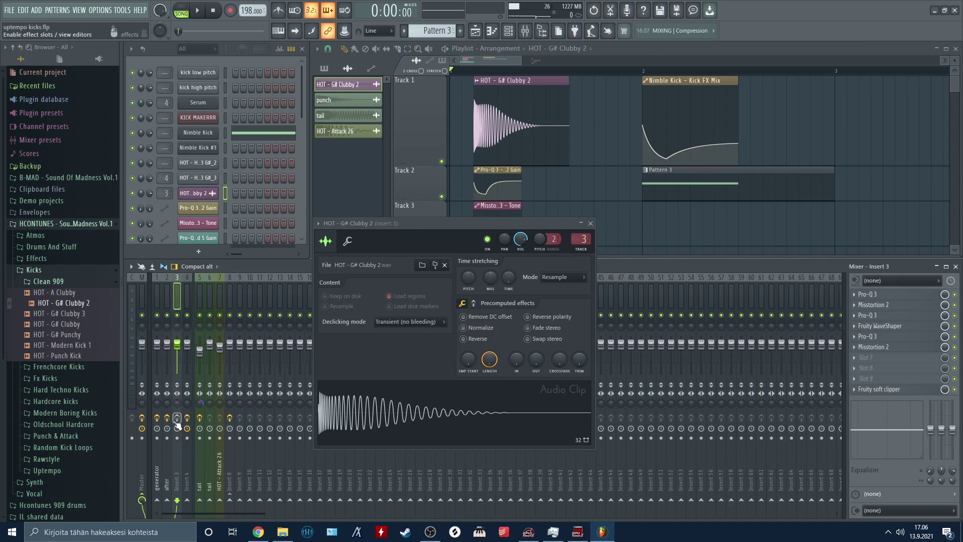
key("space")
key("space")
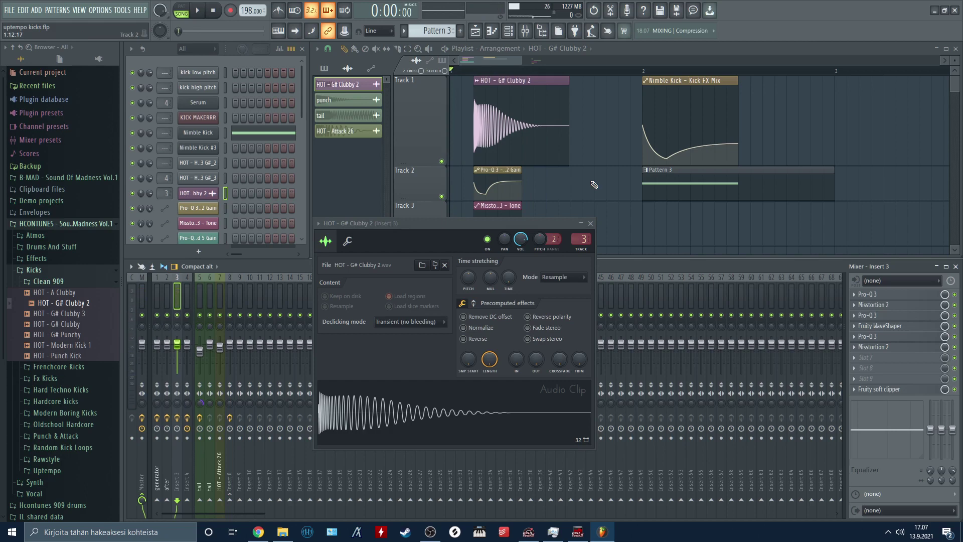
- Open Insert 3's Pro-Q 3 and Misstortion 2 side by side and audition the kick through them
left_click(591, 223)
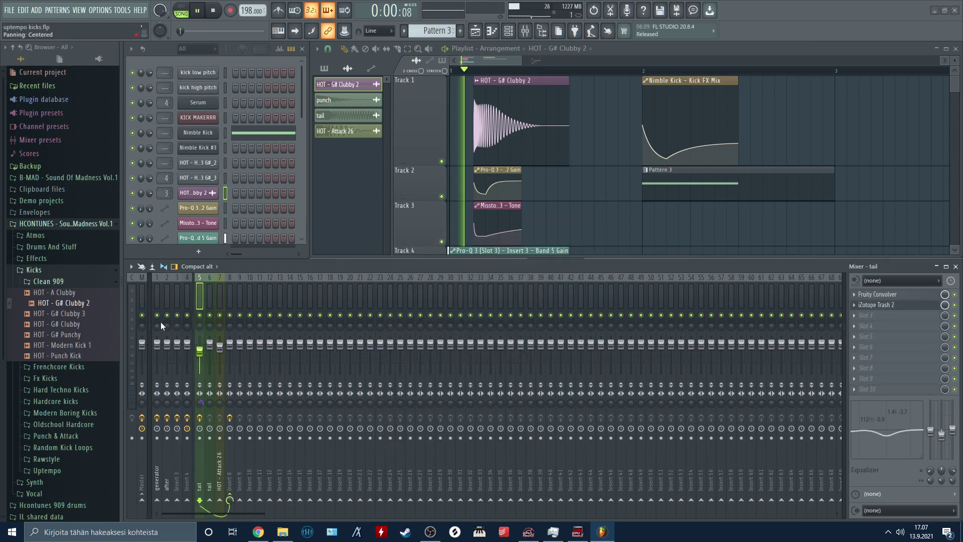
left_click(896, 315)
left_click_drag(360, 169, 370, 34)
left_click(891, 306)
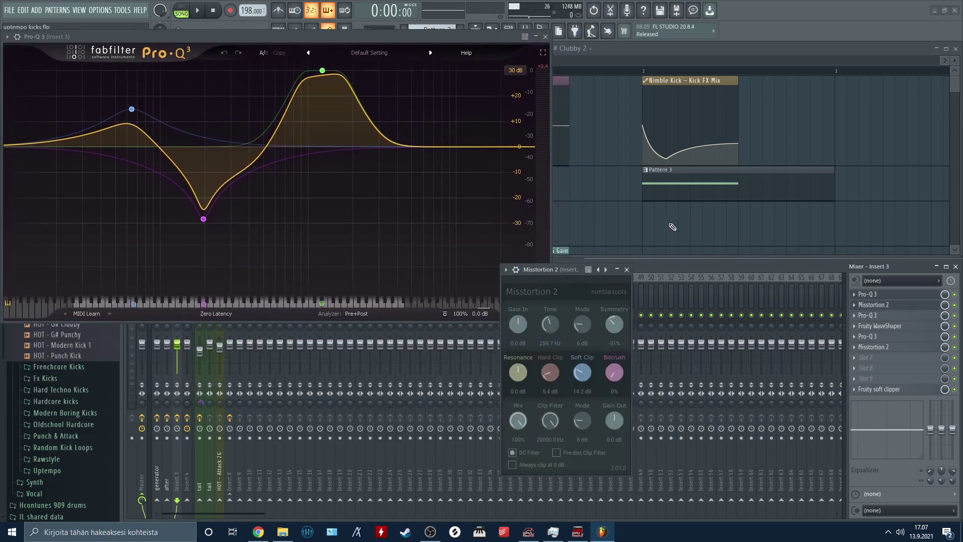
left_click_drag(554, 277, 607, 166)
key("space")
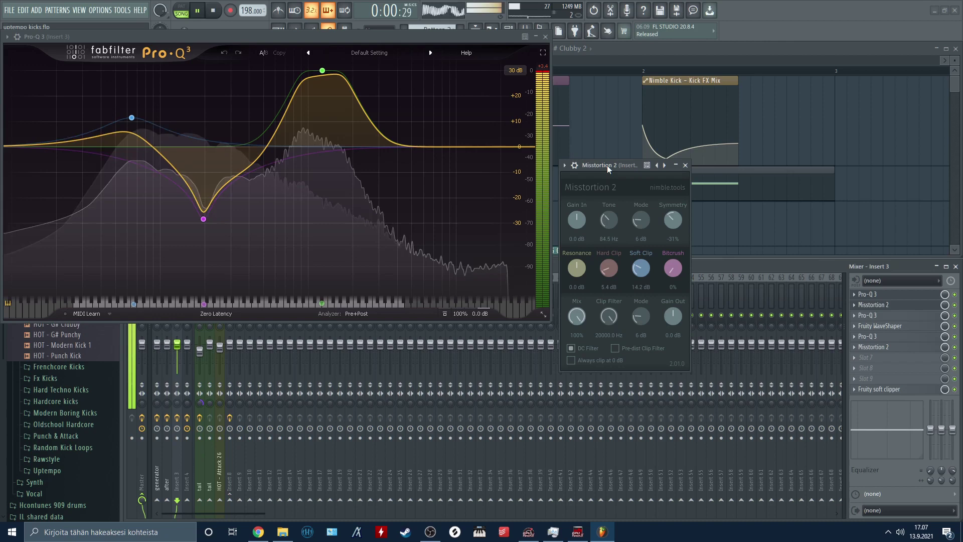
key("space")
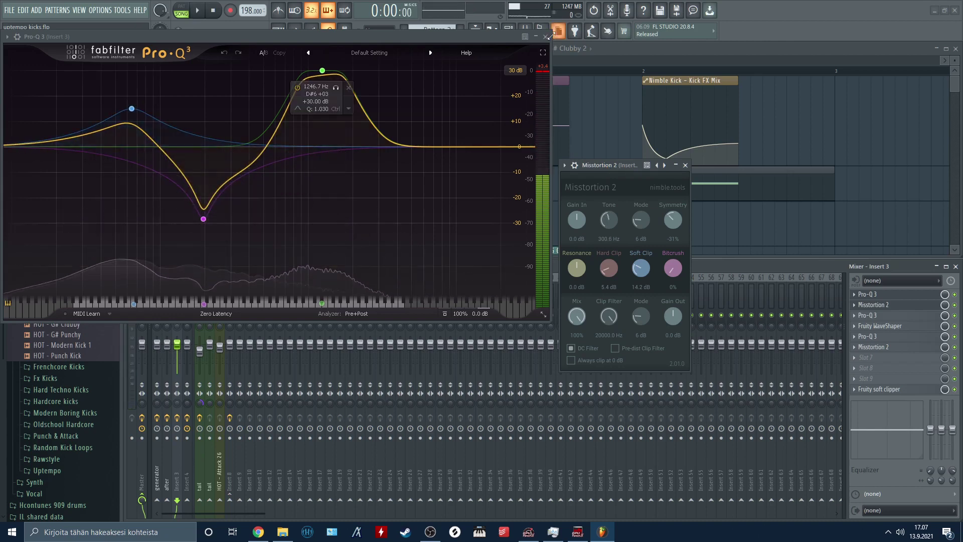
- Close both effects, then reopen Pro-Q 3 with the Fruity WaveShaper and audition the chain
left_click(546, 36)
left_click(685, 165)
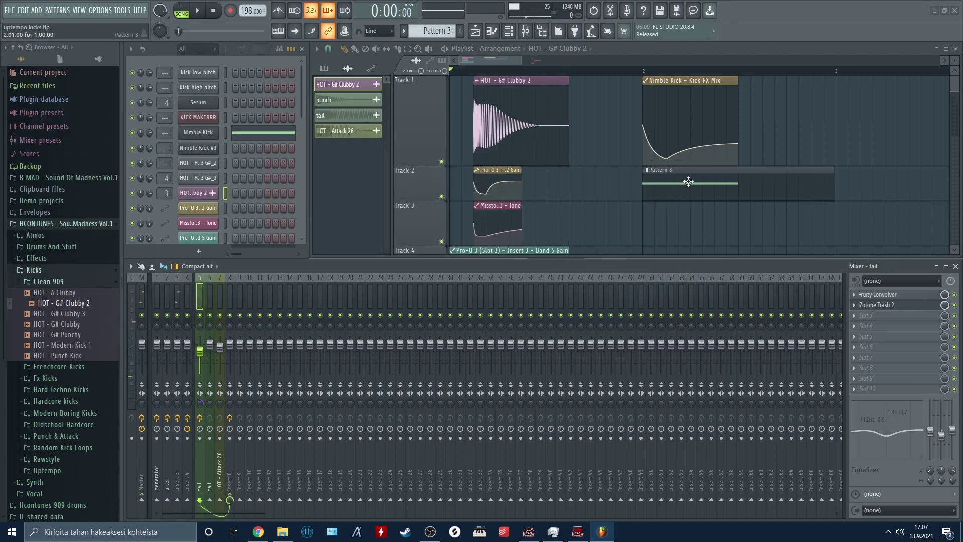
left_click(177, 298)
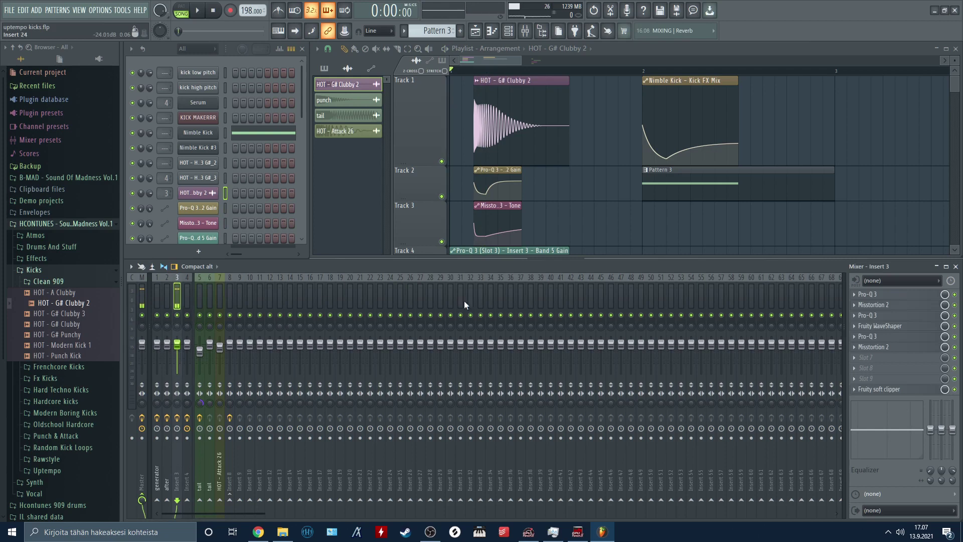
left_click(876, 317)
left_click(878, 325)
key("space")
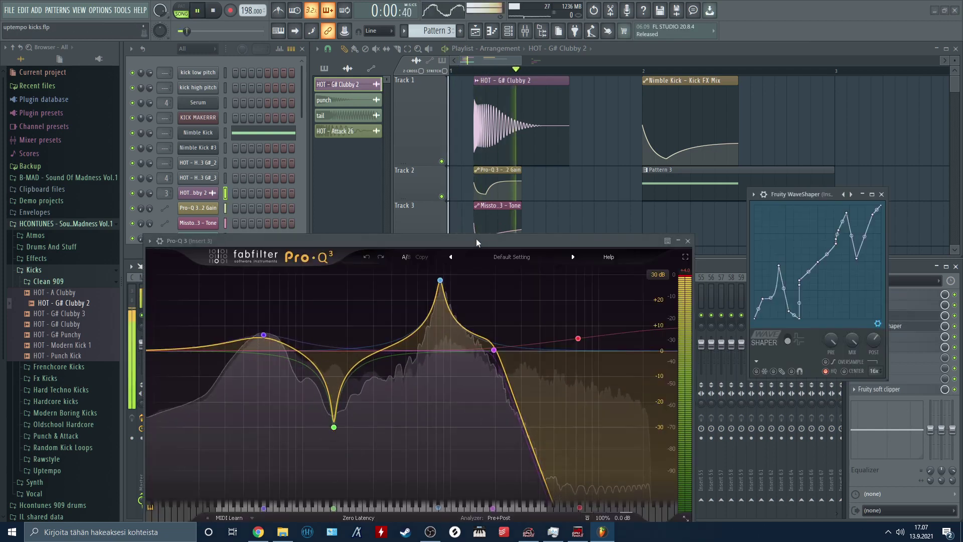
key("space")
- Boost the purple Pro-Q 3 band near 55 Hz to +7.16 dB and audition the kick
left_click_drag(264, 381, 264, 334)
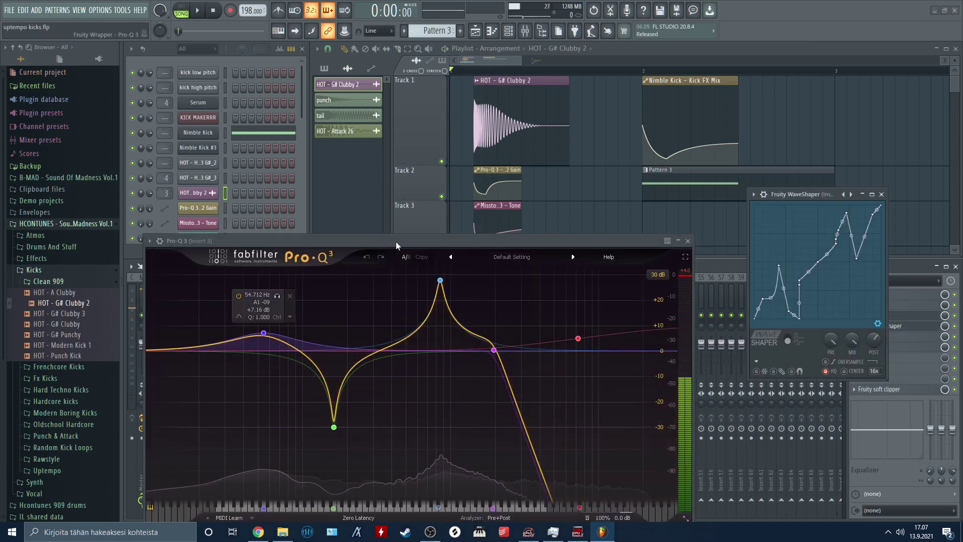
left_click_drag(396, 242, 347, 196)
left_click(639, 196)
key("space")
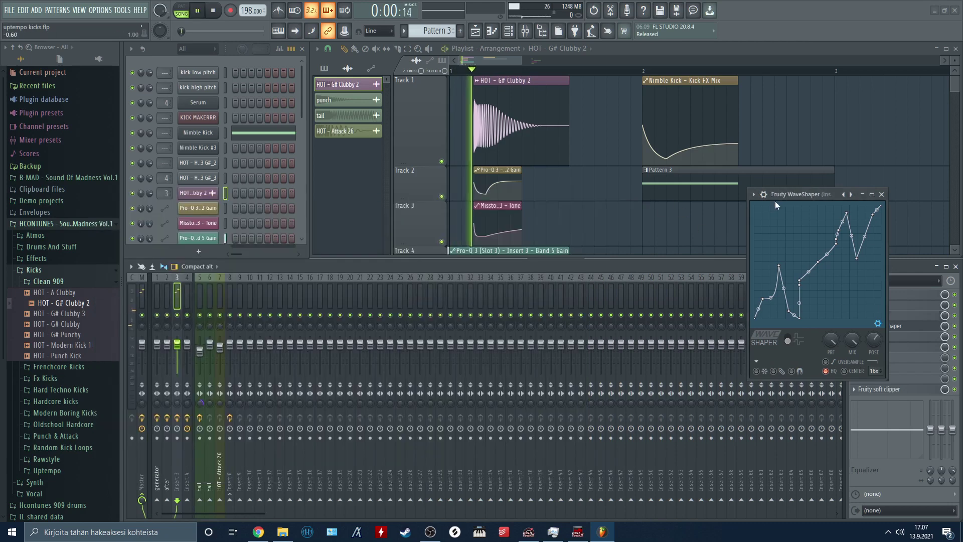
key("space")
left_click_drag(776, 195, 458, 187)
left_click_drag(532, 196, 394, 178)
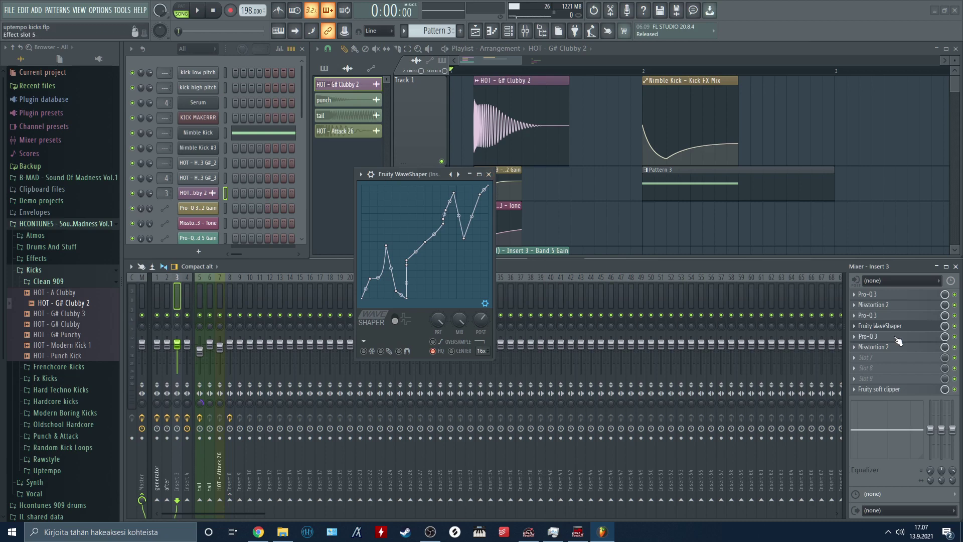
- Recheck Pro-Q 3 and Misstortion 2, then close them and the WaveShaper window
left_click(897, 337)
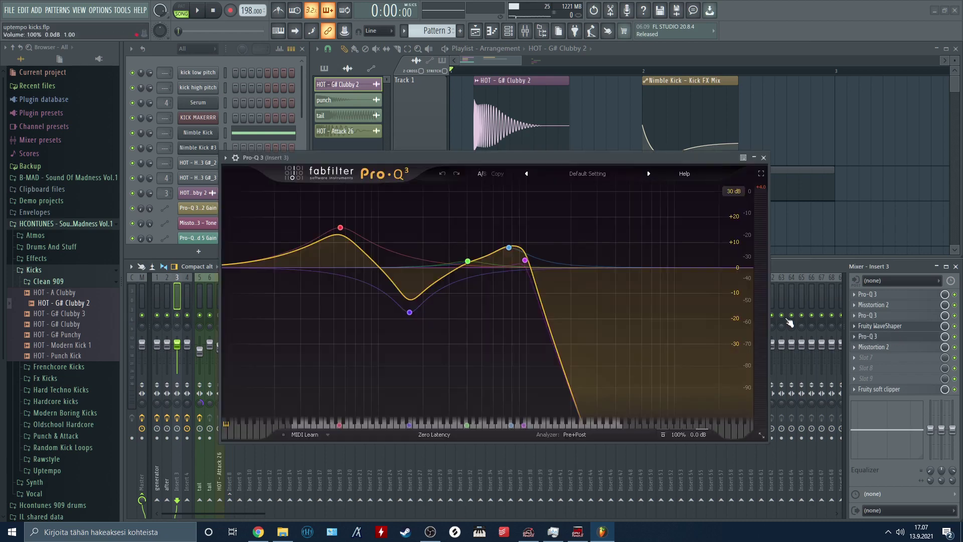
left_click_drag(462, 141, 451, 136)
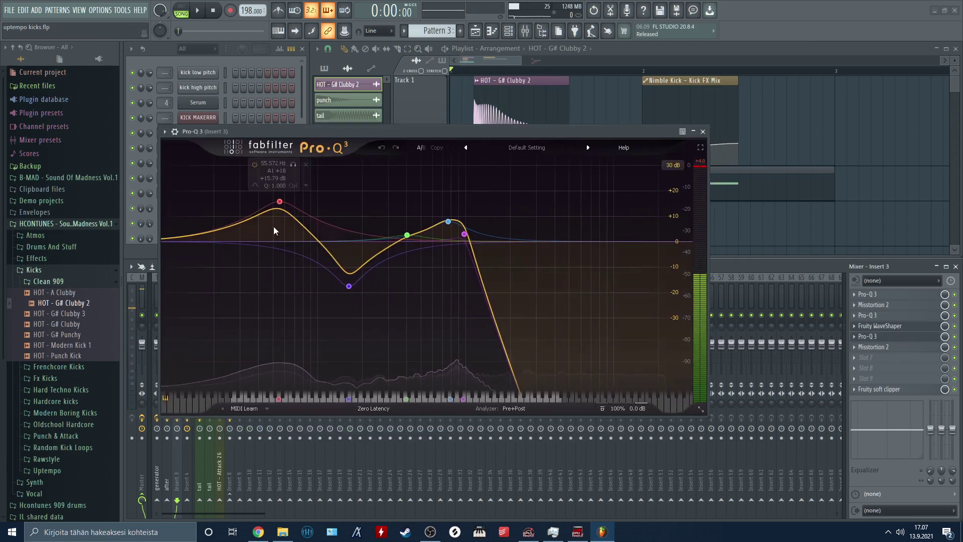
left_click(703, 134)
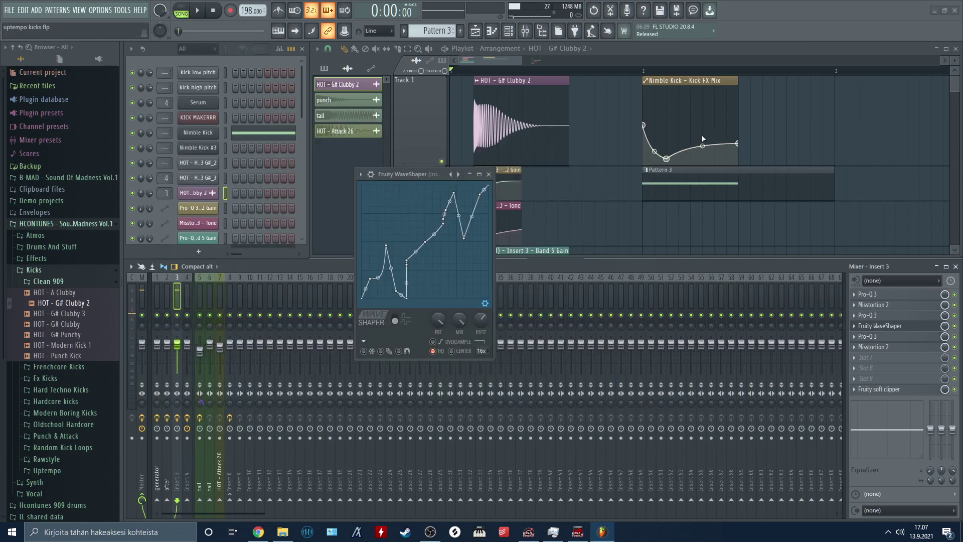
left_click(894, 347)
left_click_drag(725, 236, 314, 157)
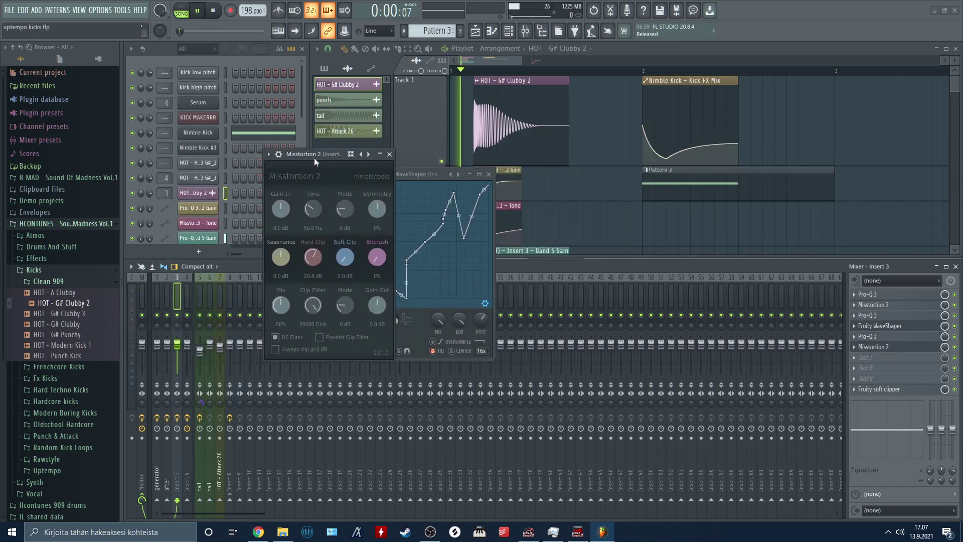
left_click(390, 155)
left_click(490, 175)
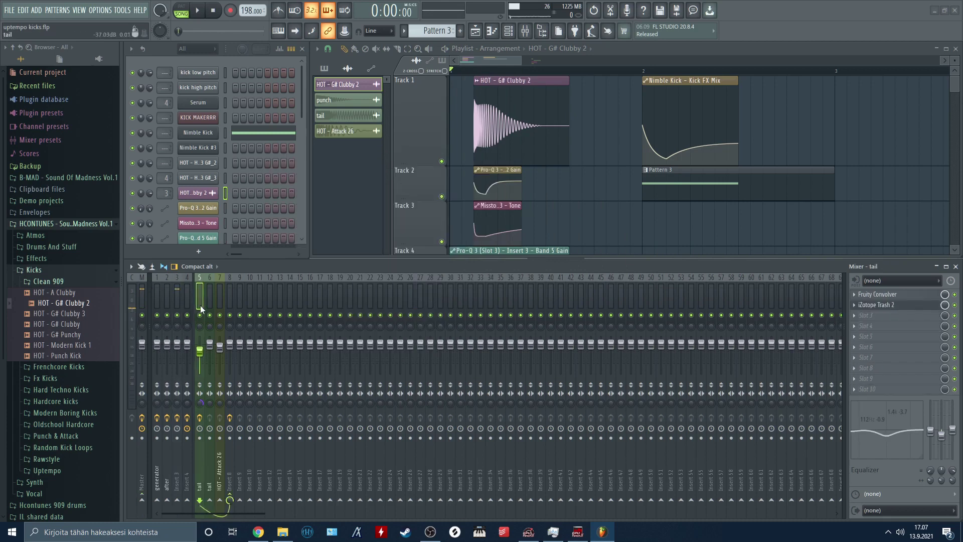
- Open the KICK MAKERRR Patcher and its SAMPLE HERE Slicex holding the uptempo kicks sample, arranging both windows
left_click(174, 302)
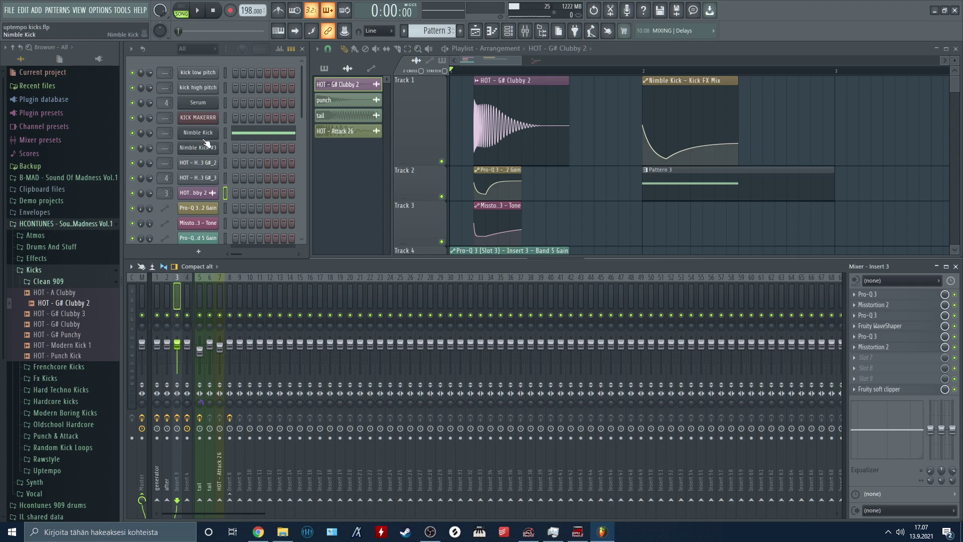
left_click(190, 120)
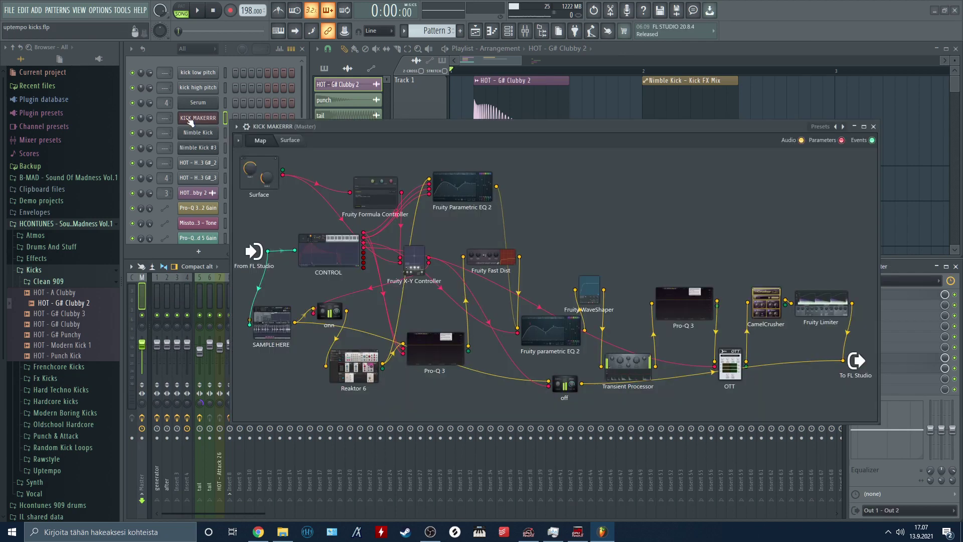
mouse_move(400, 128)
left_mouse_down()
mouse_move(420, 118)
mouse_move(405, 112)
left_mouse_up()
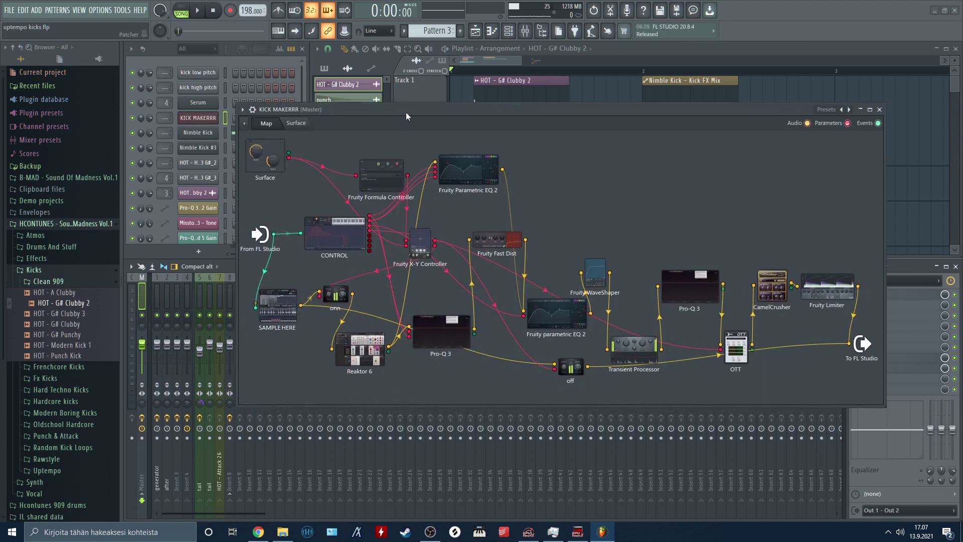
double_click(286, 316)
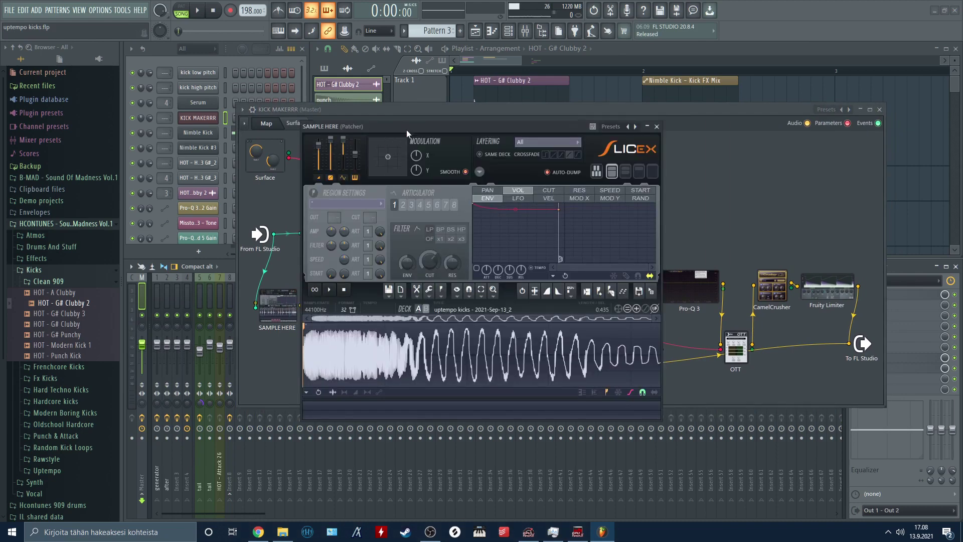
left_click_drag(407, 130, 293, 210)
left_click_drag(466, 113, 543, 91)
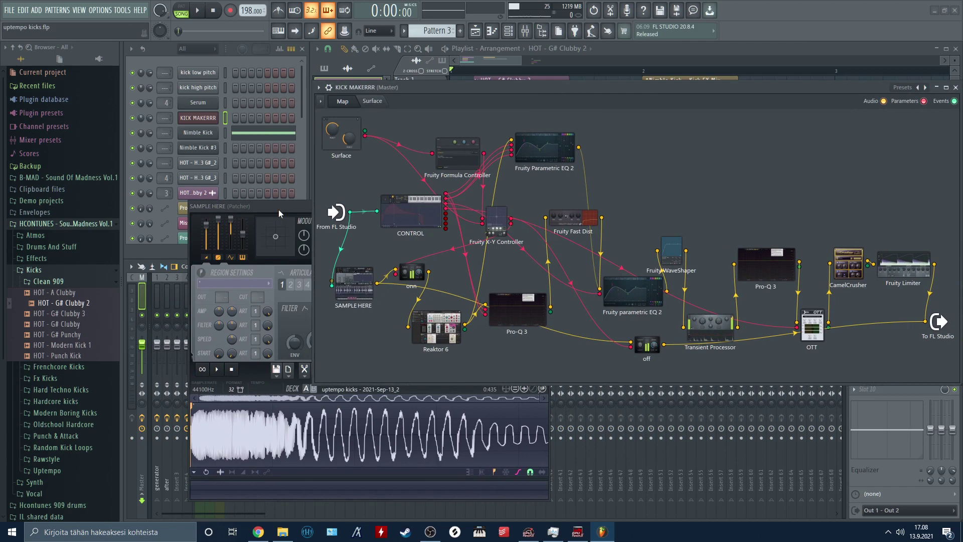
left_click_drag(278, 209, 250, 194)
left_click_drag(402, 83, 373, 64)
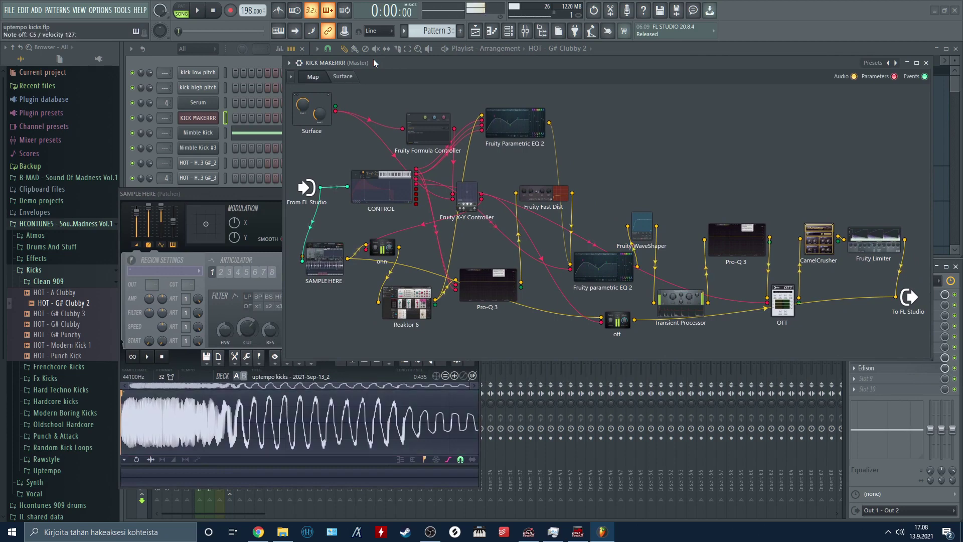
- Inspect the chain's CONTROL envelope and Pro-Q 3, then close both
double_click(376, 199)
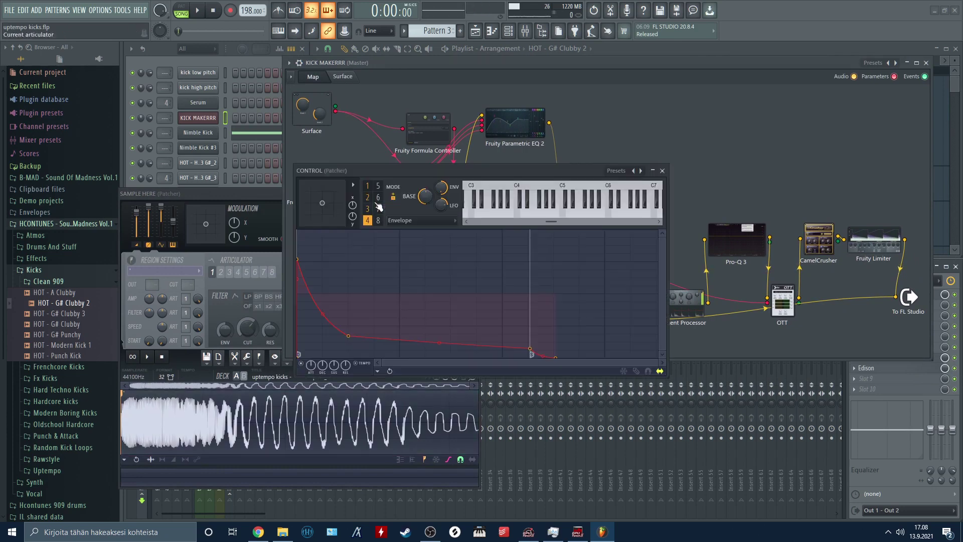
left_click_drag(436, 170, 397, 153)
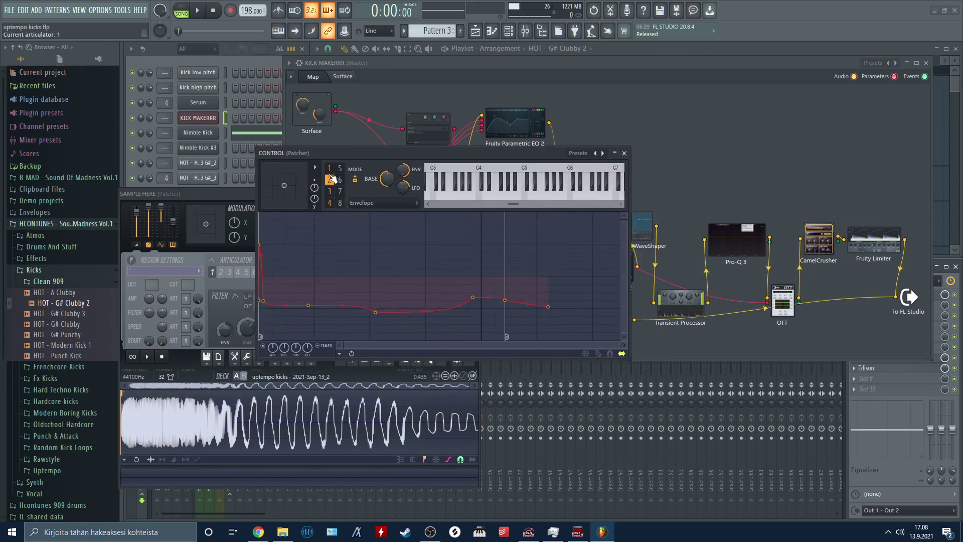
left_click(624, 153)
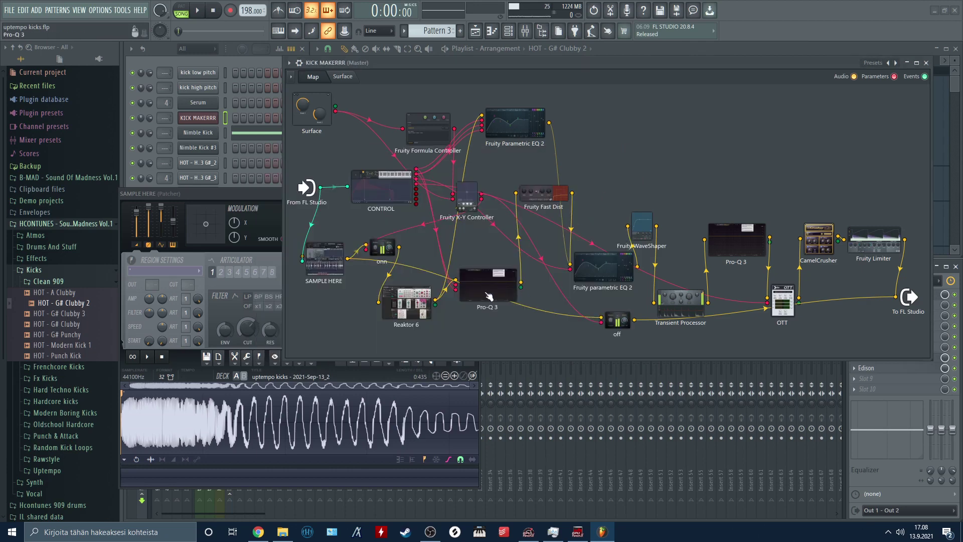
double_click(489, 296)
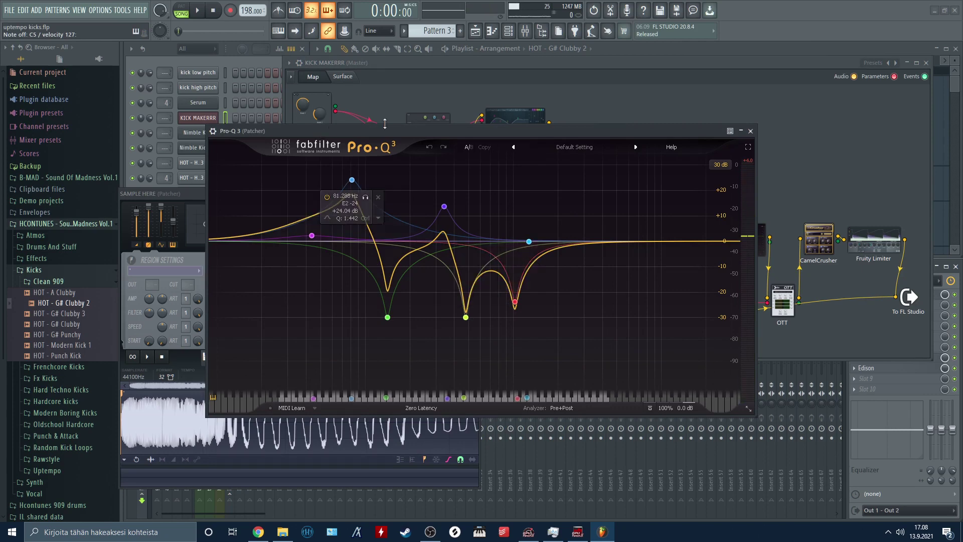
left_click_drag(423, 134, 383, 224)
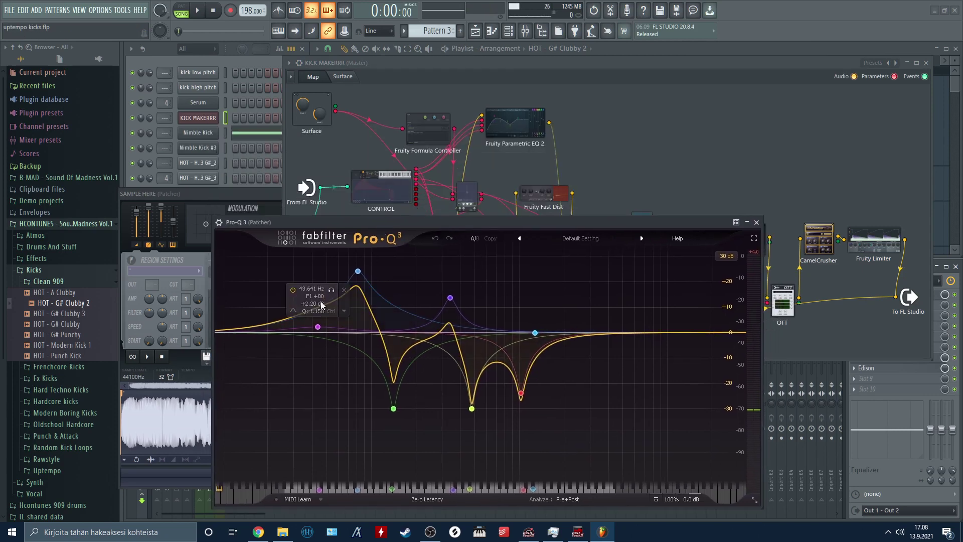
left_click(756, 222)
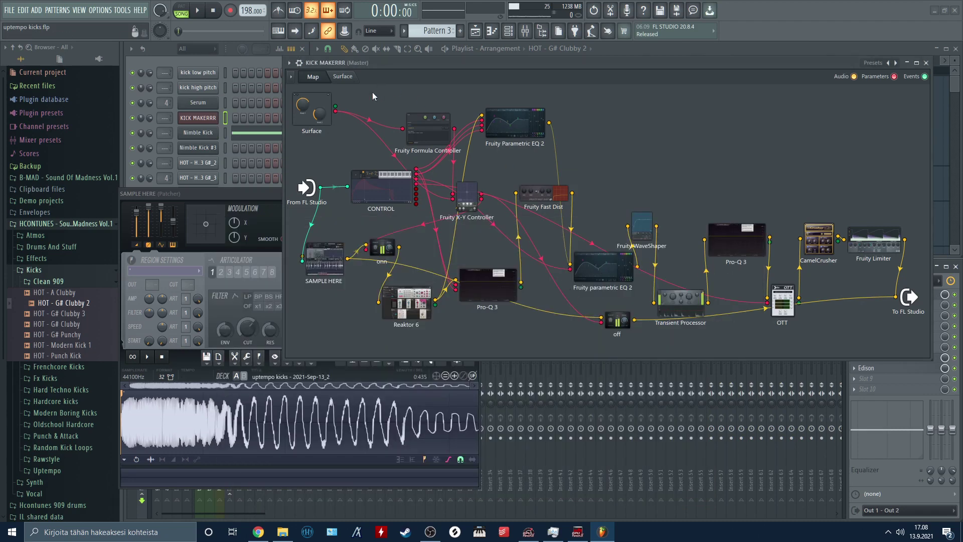
- Compare the Surface ON/OFF toggle, leave it on, and return to the routing map
left_click(343, 76)
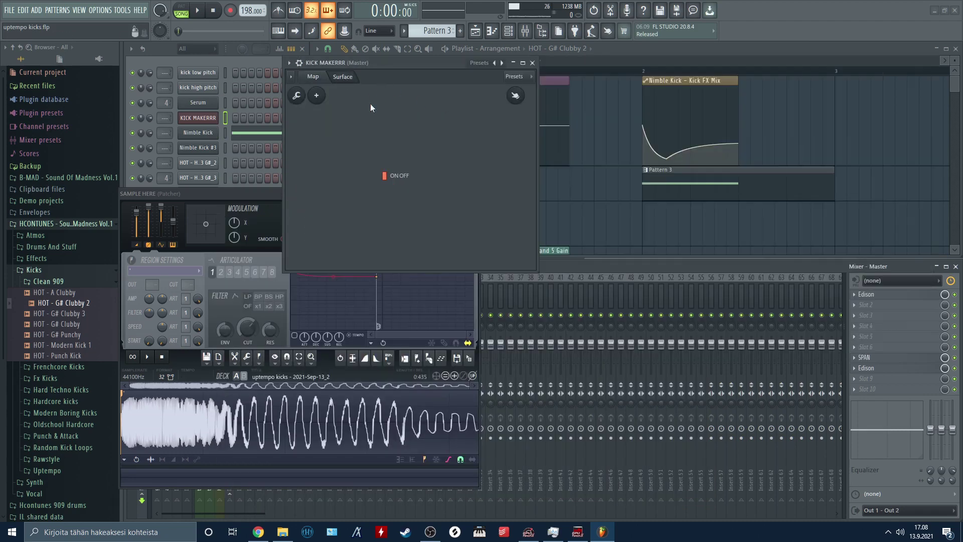
left_click(386, 178)
left_click(388, 179)
left_click(390, 181)
left_click(313, 77)
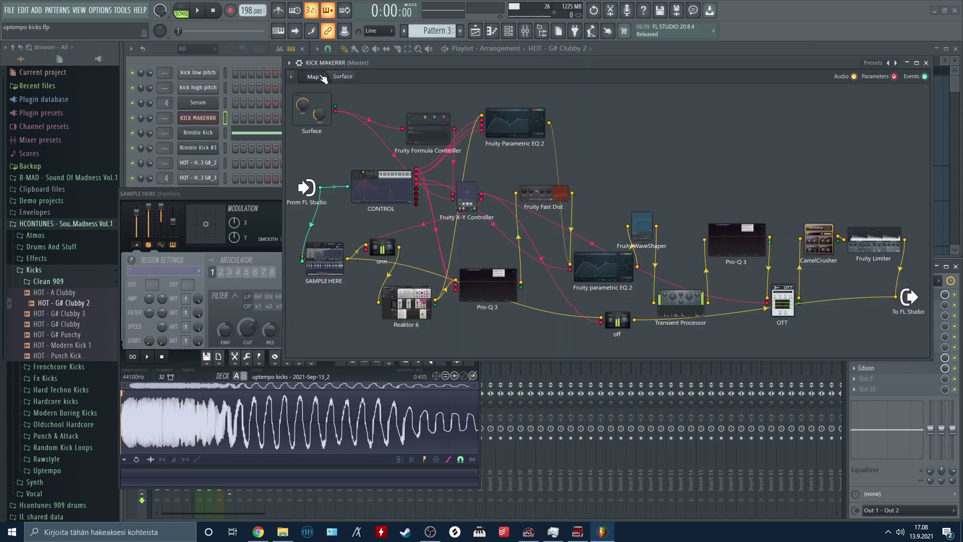
- Close the KICK MAKERRR Patcher and SAMPLE HERE sampler, select Pattern 3 and move to bar 2
left_click(926, 63)
left_click_drag(378, 200, 400, 207)
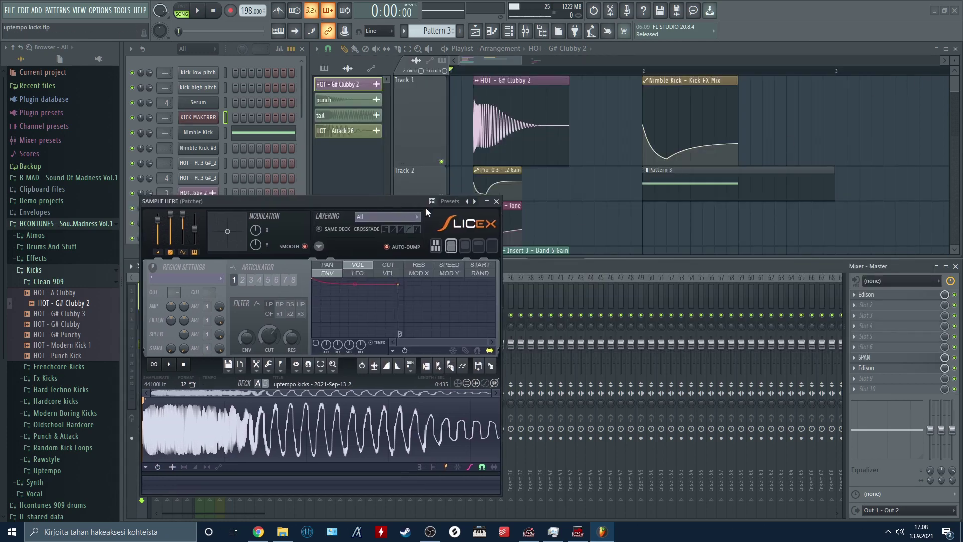
left_click(495, 201)
left_click(679, 183)
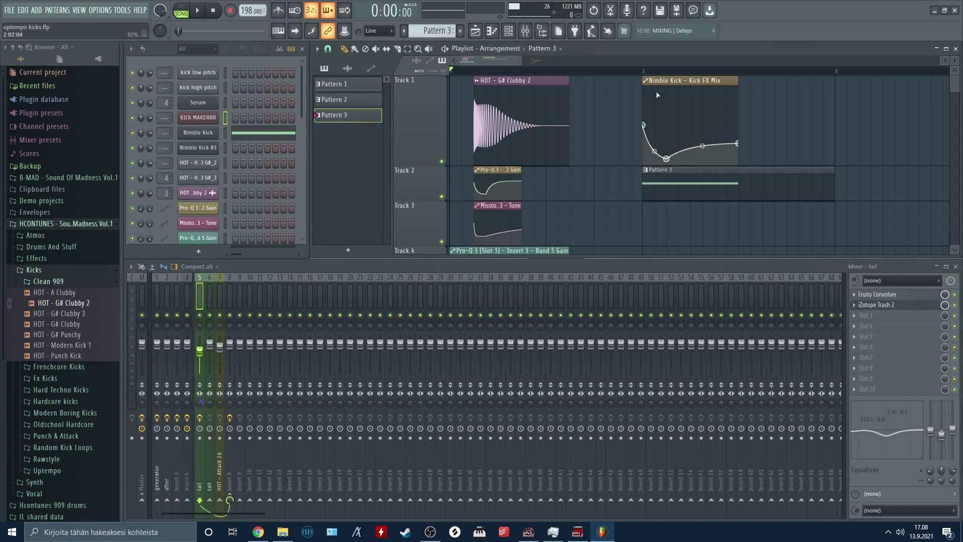
left_click(649, 72)
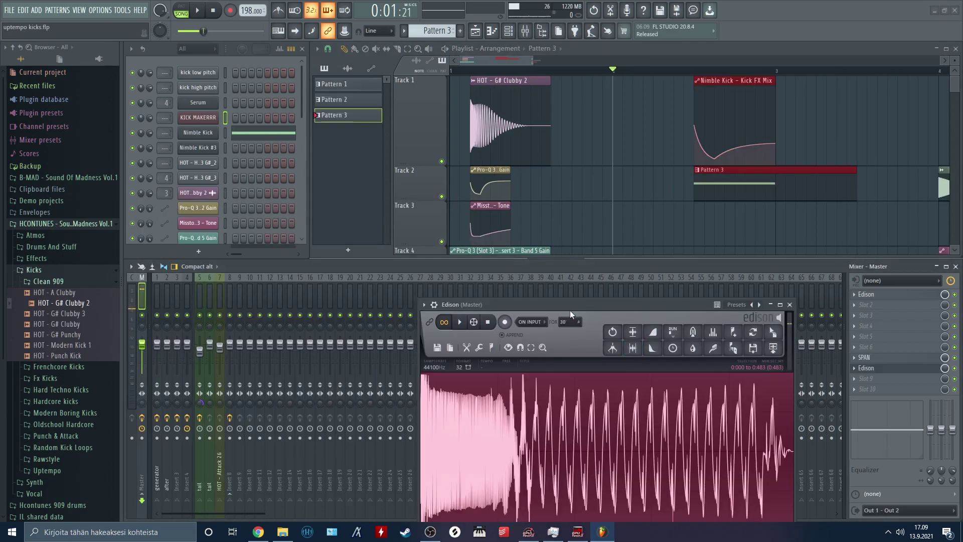
- Place the Edison-recorded kick as audio on Track 2, lower its volume and play from bar 1
left_click_drag(570, 308, 502, 257)
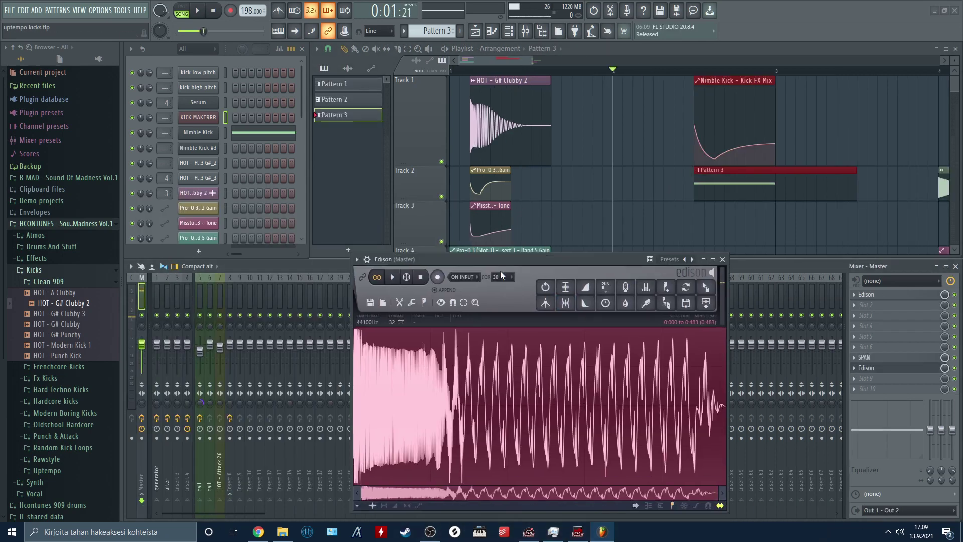
left_click_drag(711, 300, 577, 189)
left_click(565, 72)
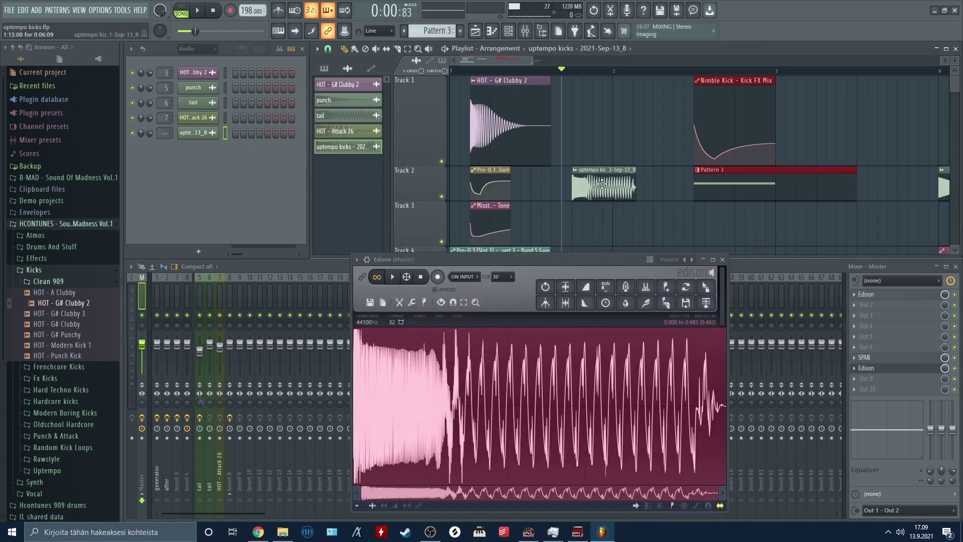
double_click(595, 186)
left_click_drag(252, 106, 255, 113)
scroll(547, 131, "down", 1)
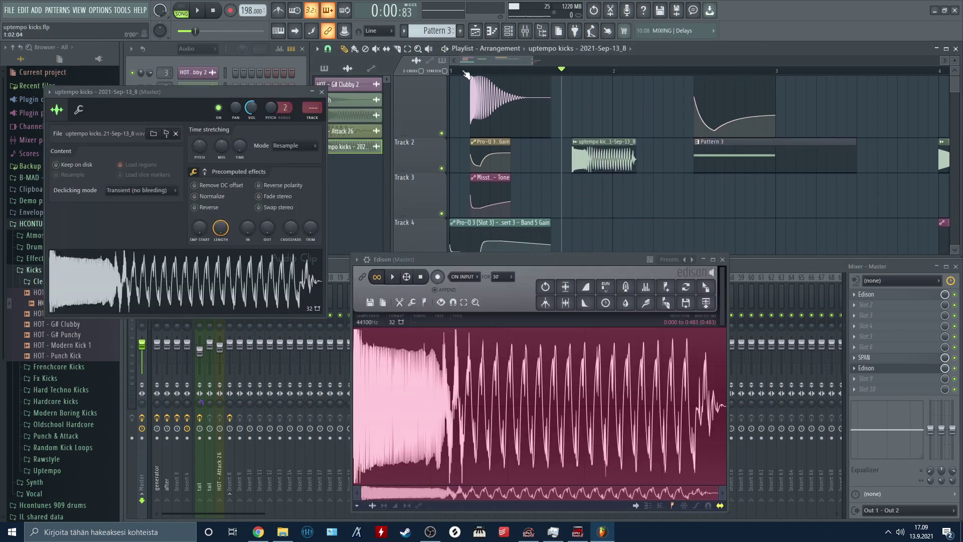
left_click(459, 71)
key("space")
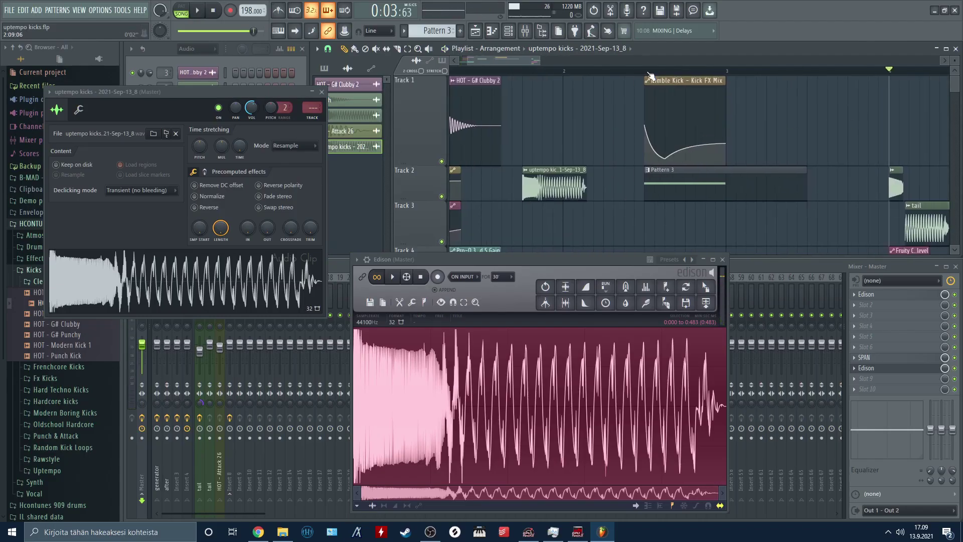
- Select the Nimble Kick time range, show All channels, open Nimble Kick and play the section
left_click(648, 71)
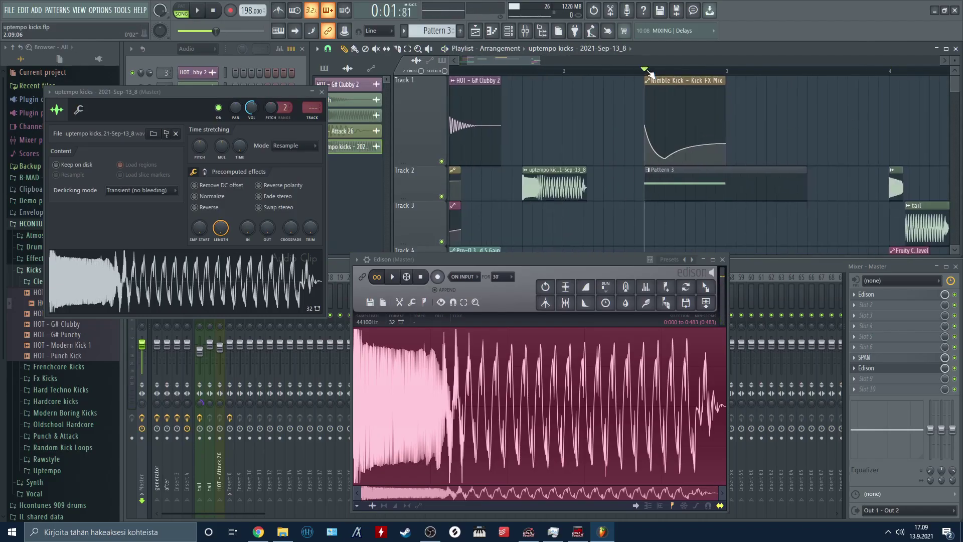
left_click_drag(648, 71, 727, 71)
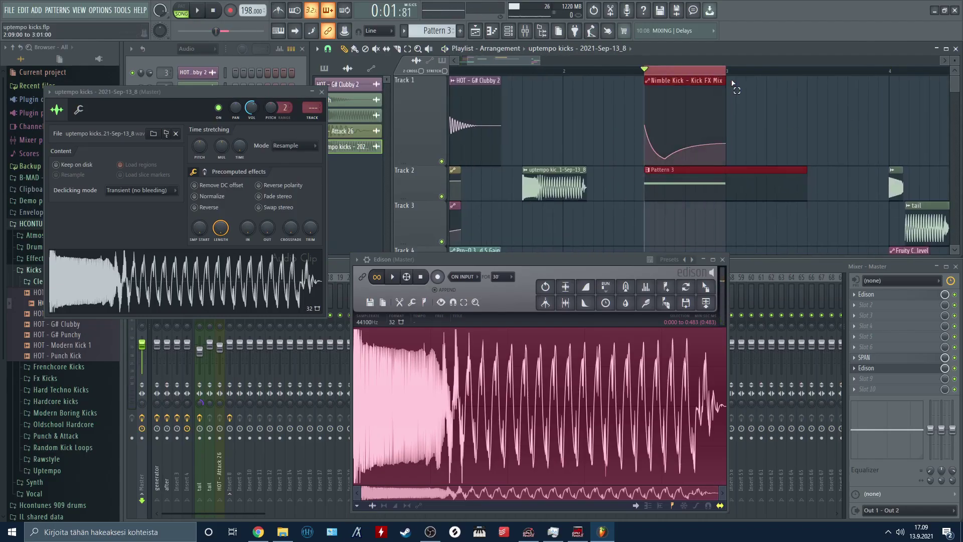
left_click(323, 92)
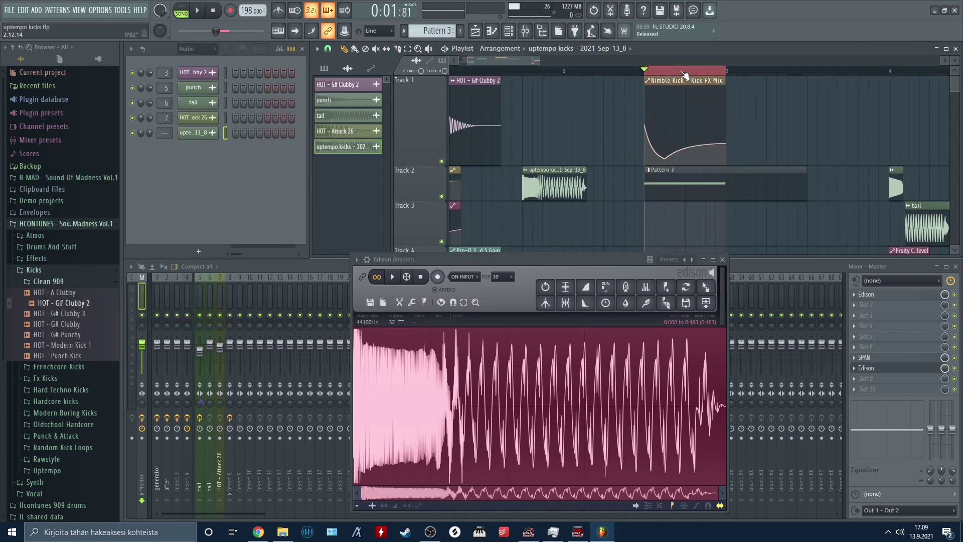
scroll(676, 135, "up", 2)
left_click(197, 48)
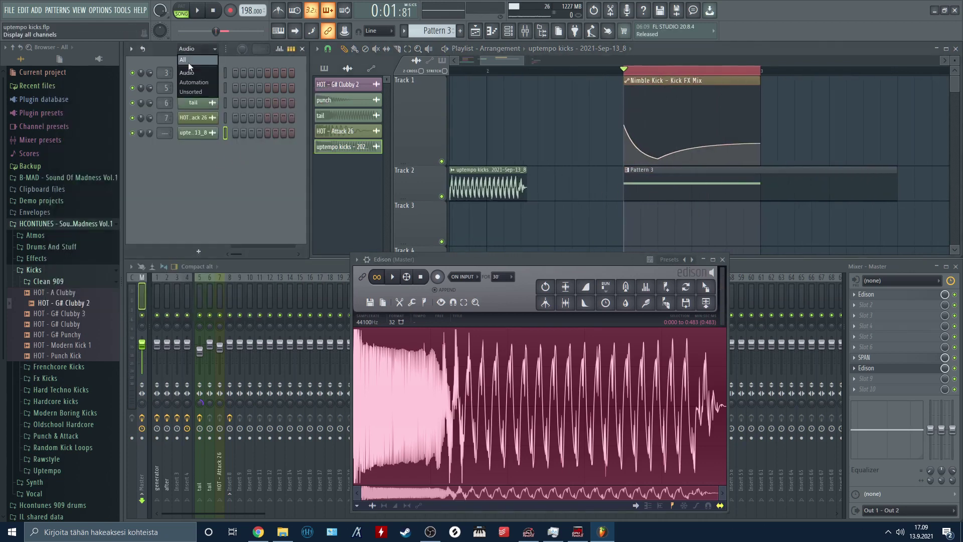
left_click(188, 62)
key("space")
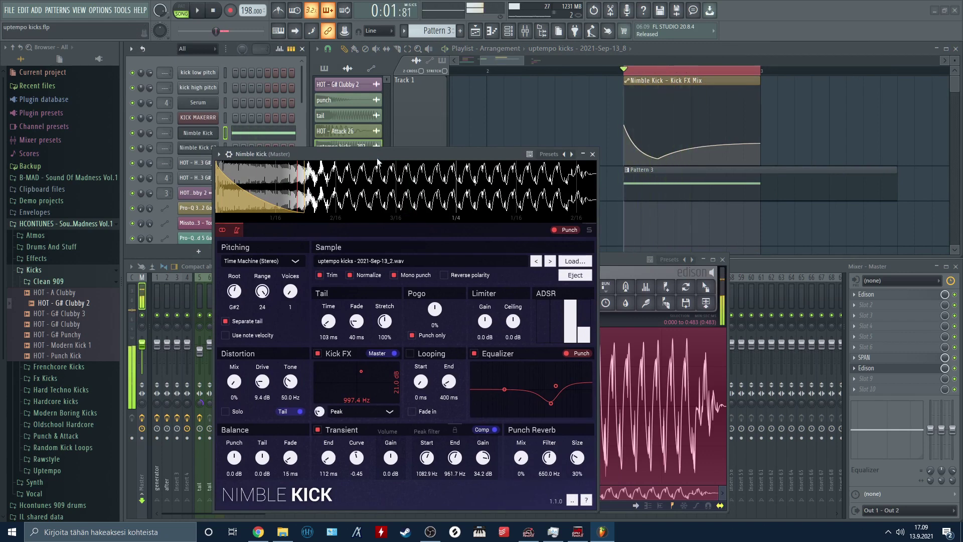
- Stop playback, close Edison, move the Nimble Kick window up-left and replay the looped section
key("space")
left_click(723, 260)
mouse_move(414, 154)
left_mouse_down()
mouse_move(398, 161)
mouse_move(396, 148)
left_mouse_up()
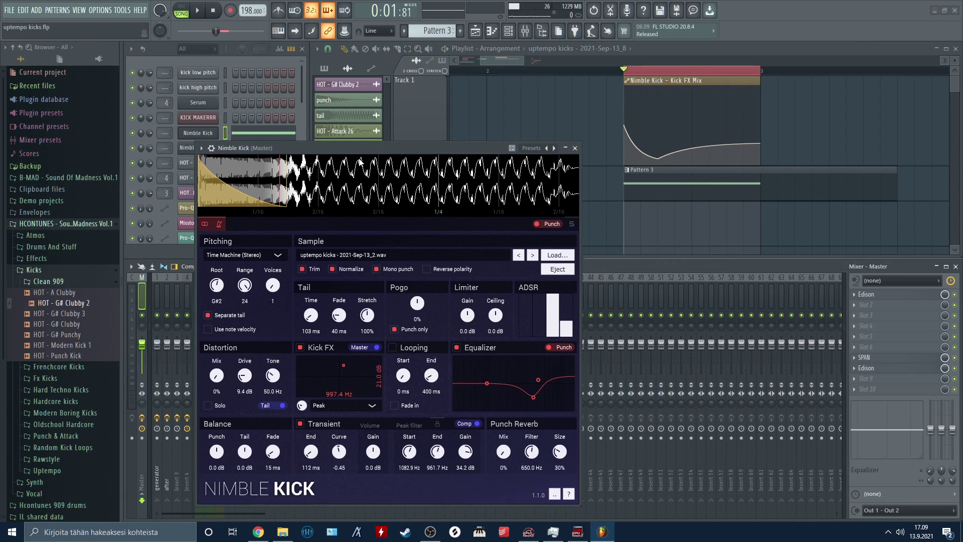
left_click_drag(363, 149, 321, 88)
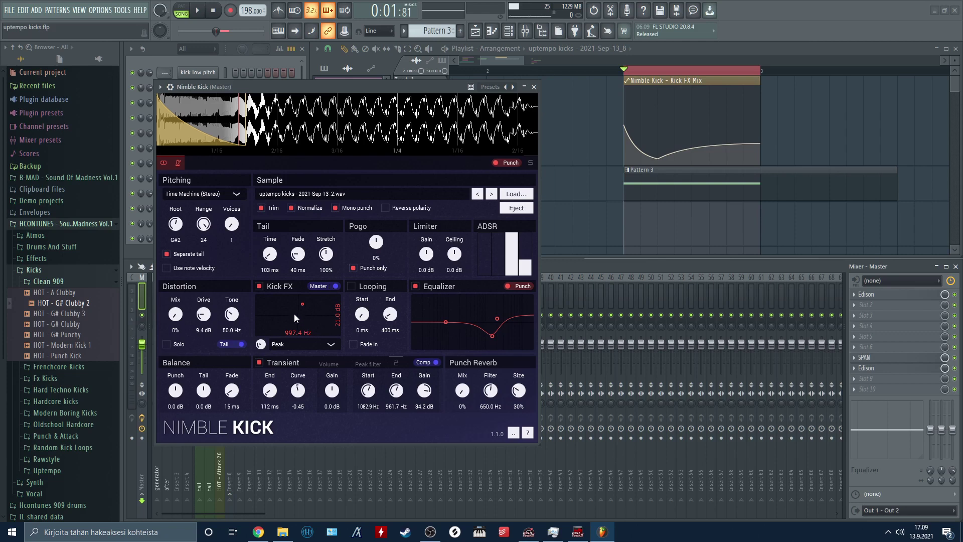
scroll(646, 75, "up", 2)
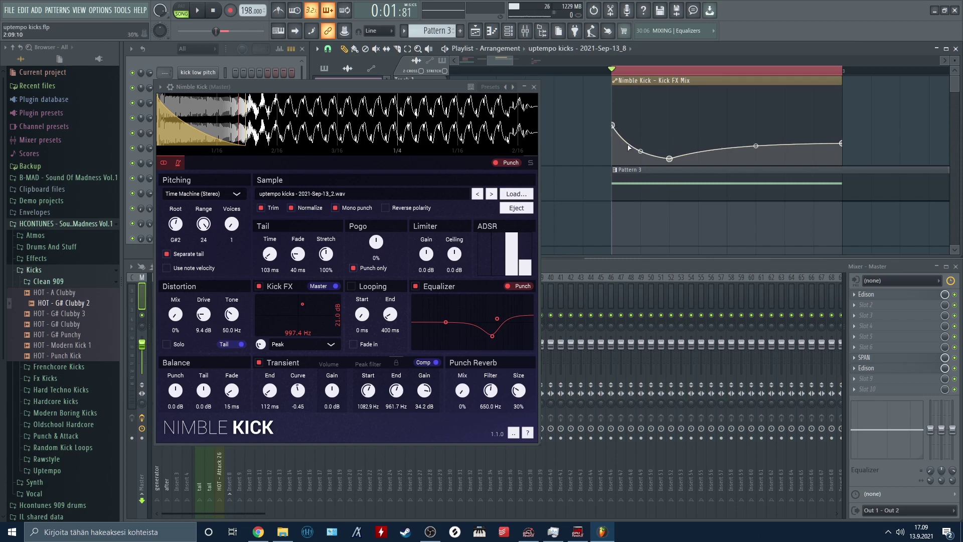
key("space")
key("space")
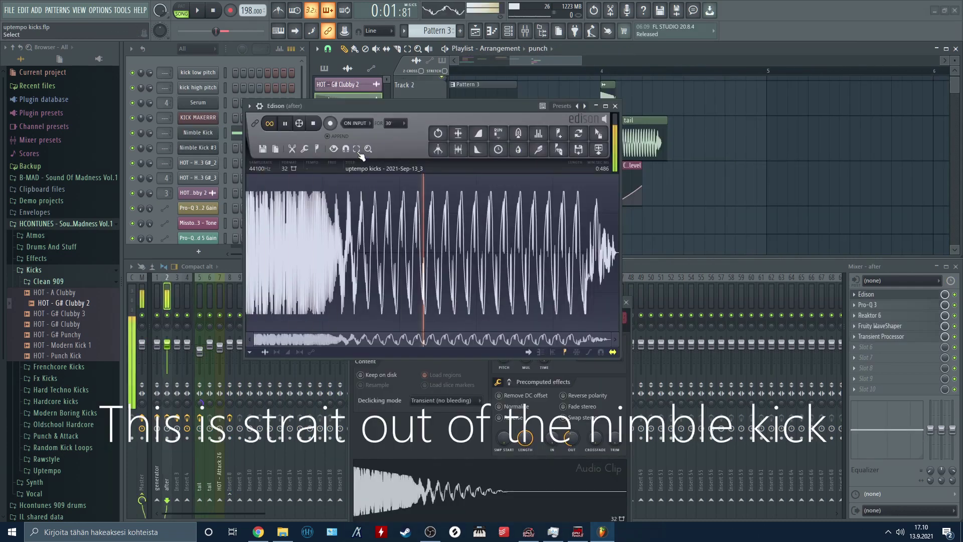
- Close the Edison (Master) window and the punch channel settings
left_click_drag(406, 106, 392, 132)
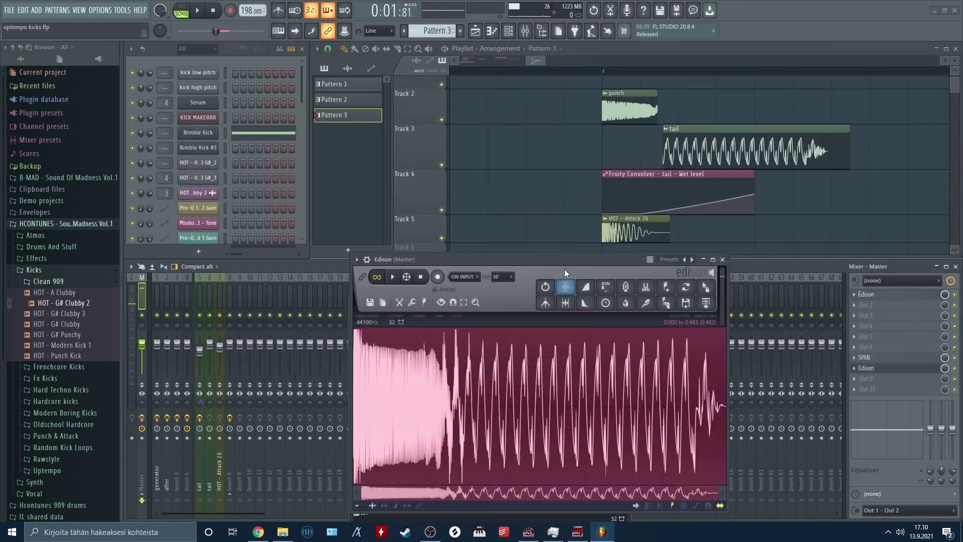
left_click_drag(566, 274, 298, 273)
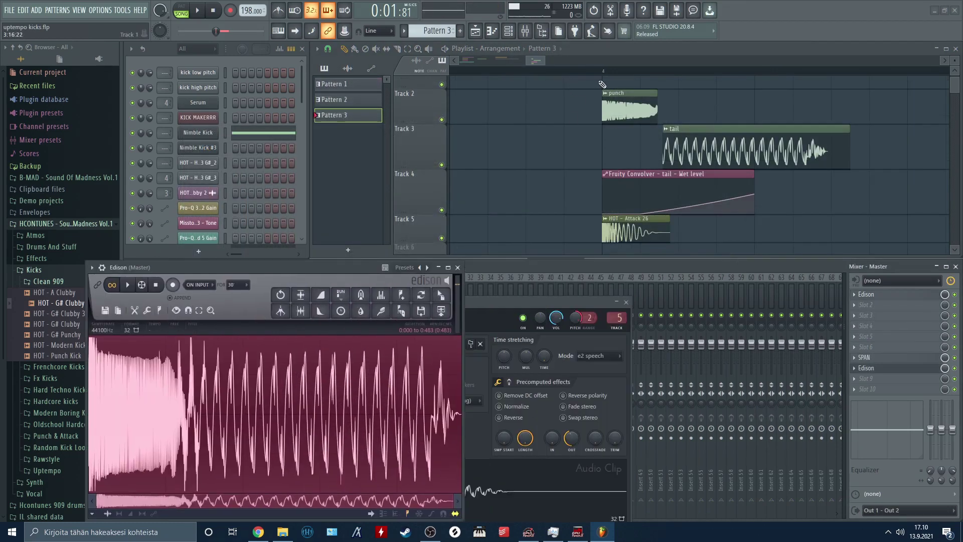
scroll(602, 85, "up", 3)
scroll(525, 145, "down", 1)
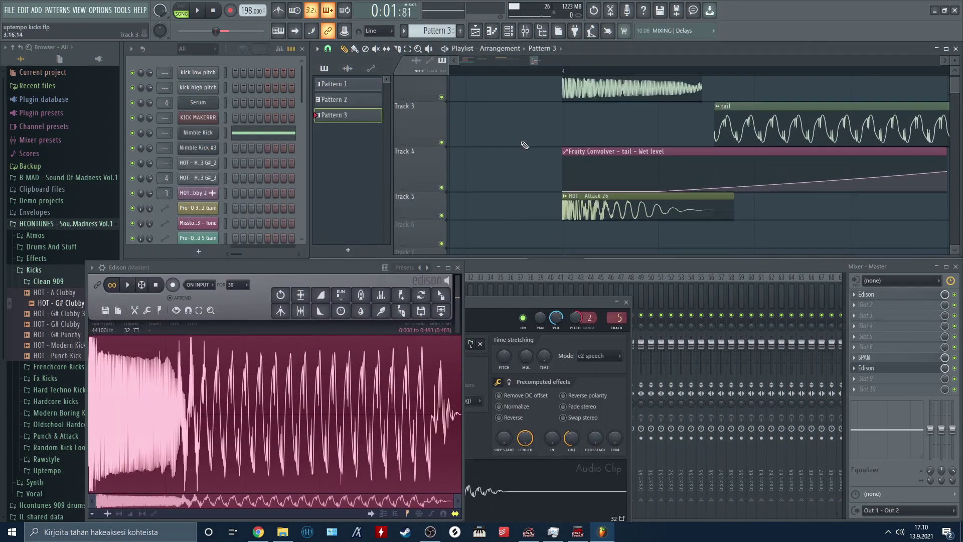
left_click(458, 268)
left_click(627, 302)
- Solo the punch track on Track 2 and play it from the punch clip
scroll(652, 213, "up", 1)
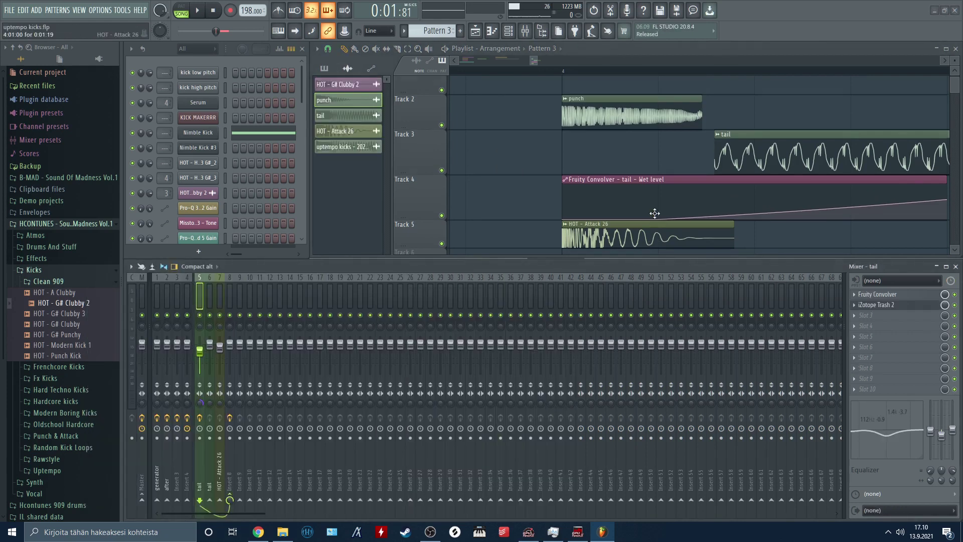
right_click(442, 125)
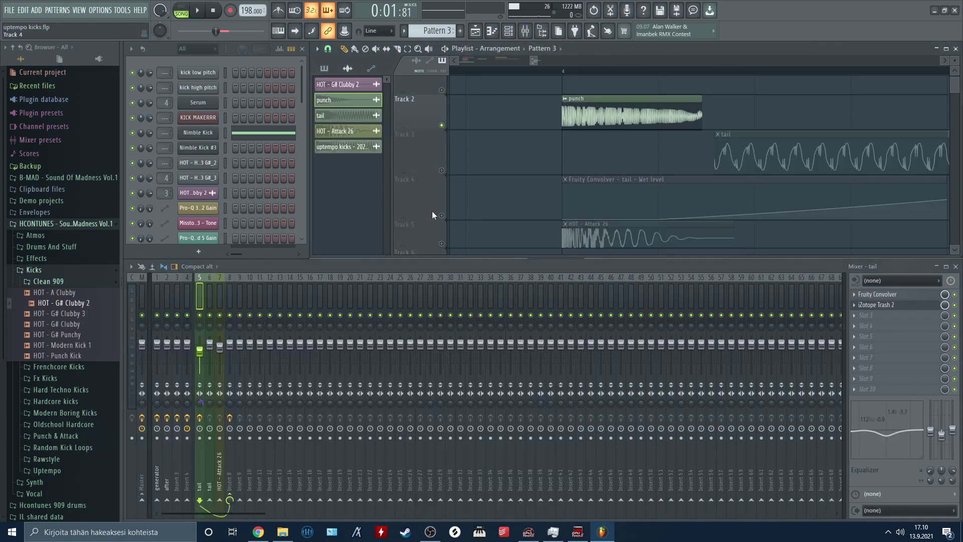
scroll(566, 73, "down", 3)
left_click(566, 73)
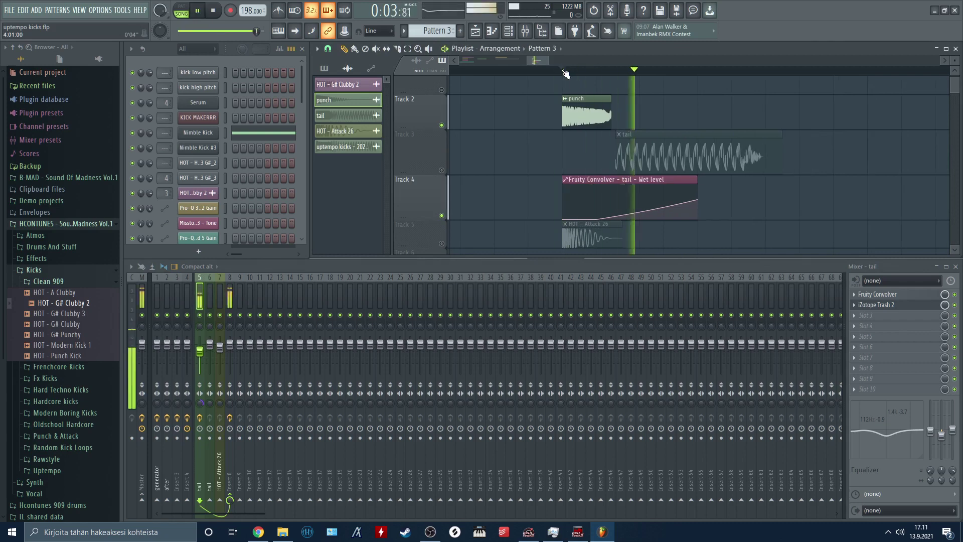
key("space")
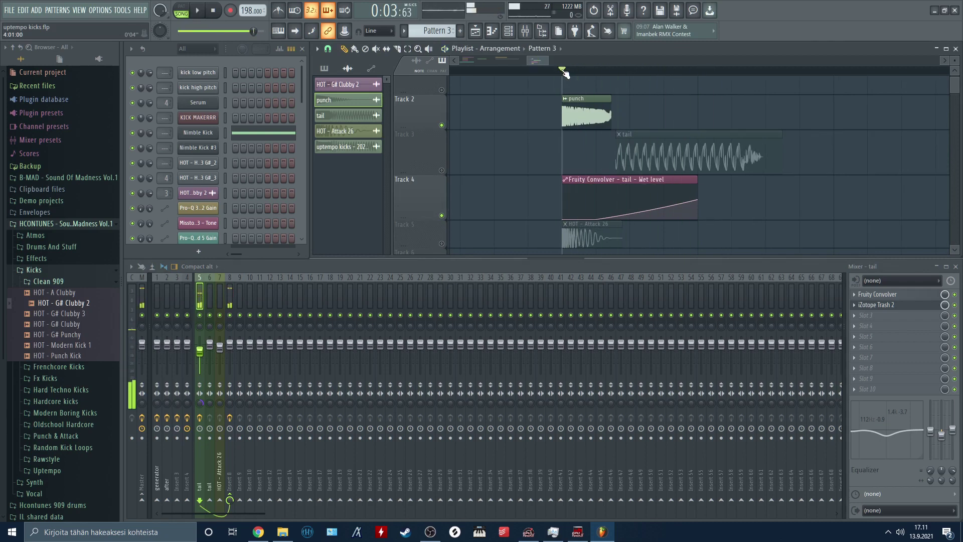
scroll(565, 74, "down", 2)
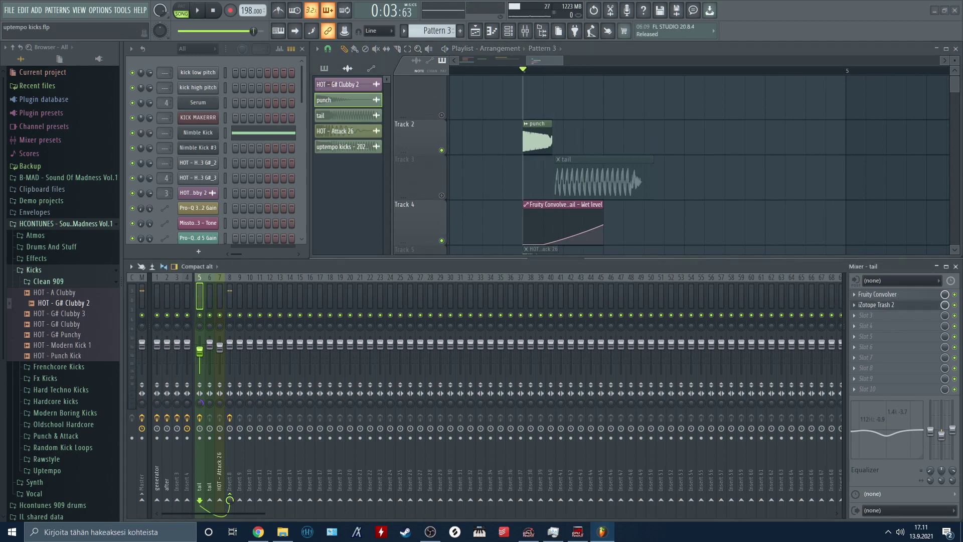
- Inspect the Trash module of the tail insert's iZotope Trash 2, then close it
left_click(877, 305)
left_click_drag(491, 121, 394, 123)
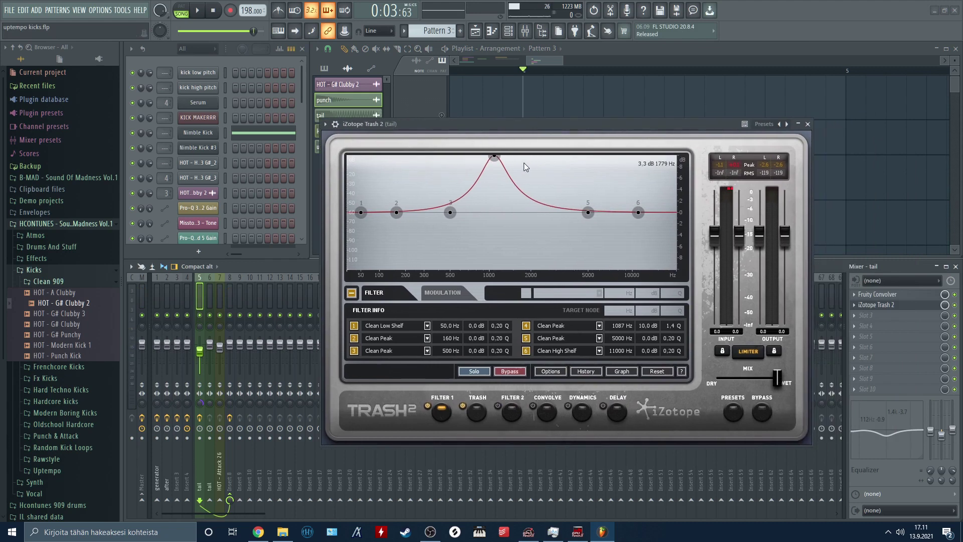
left_click(475, 417)
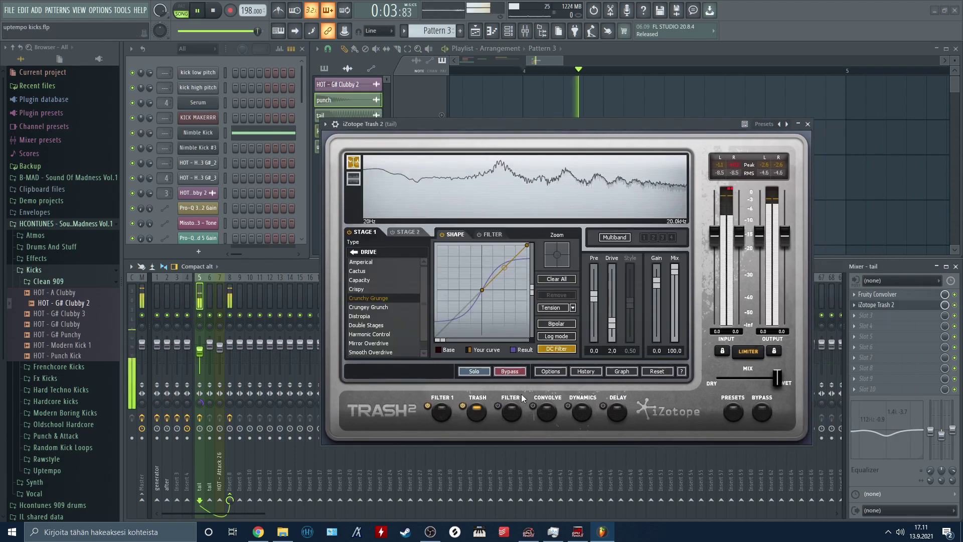
left_click(808, 123)
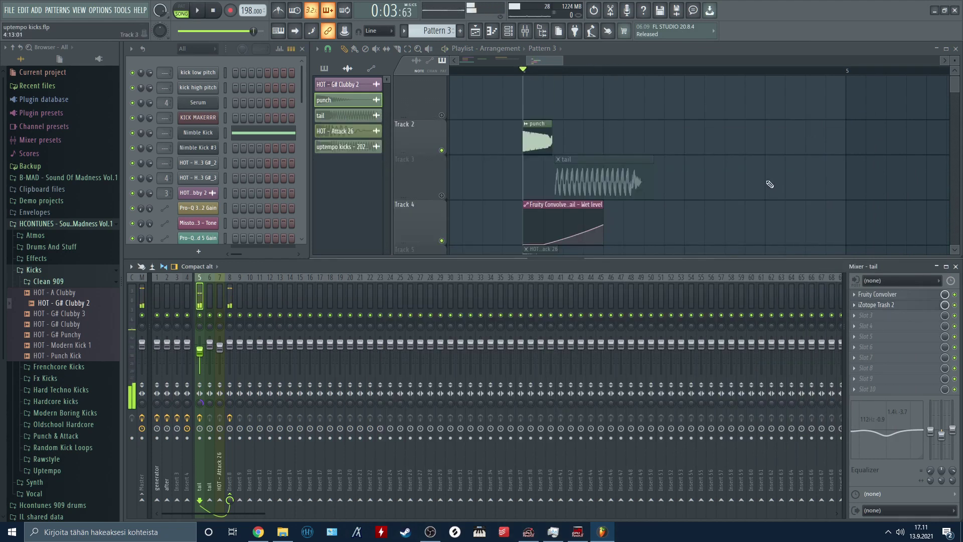
- Unmute the tail track, play punch and tail together, and select the tail insert
left_click(442, 168)
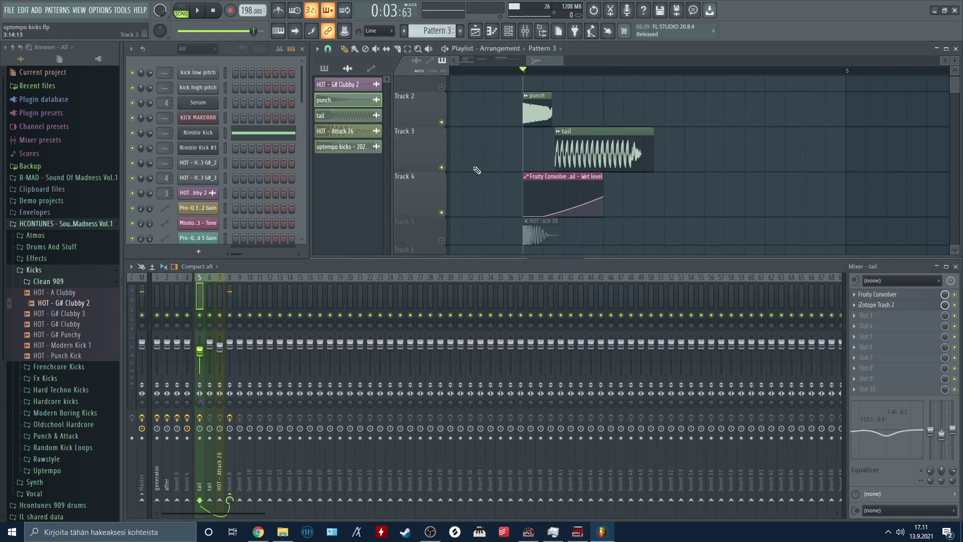
key("space")
key("space")
key("space")
key("space")
key("space")
key("space")
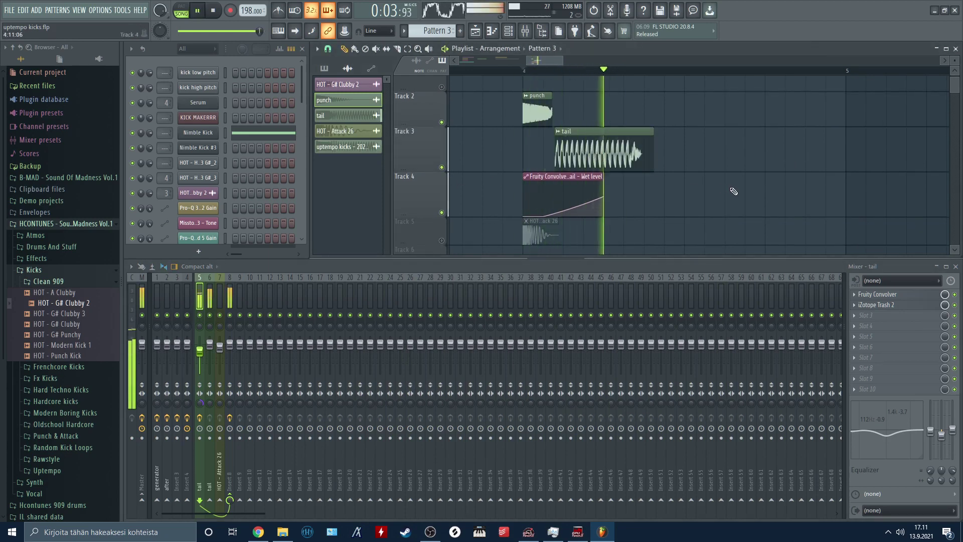
left_click(207, 295)
scroll(678, 155, "up", 2)
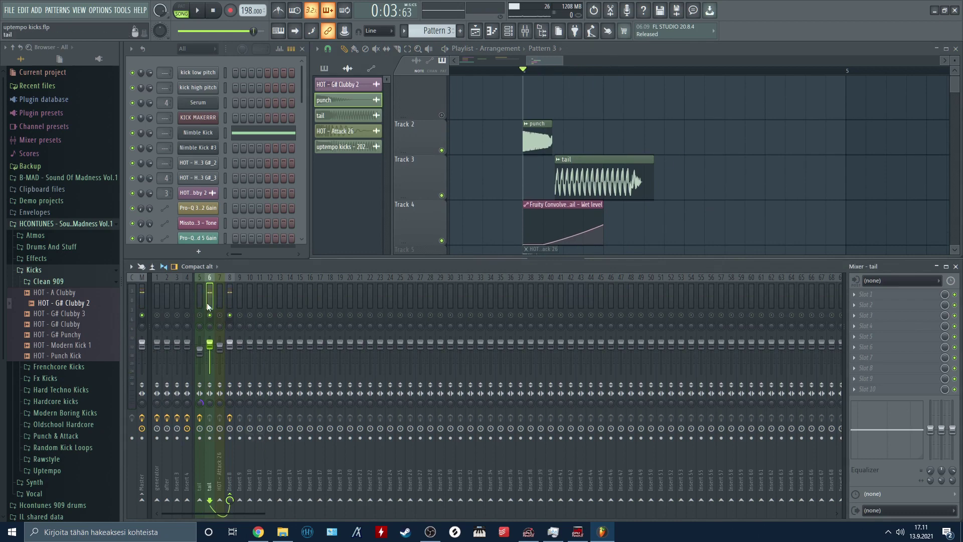
- Show Insert 8's effect chain and solo the HOT - Attack 26 track
left_click(230, 296)
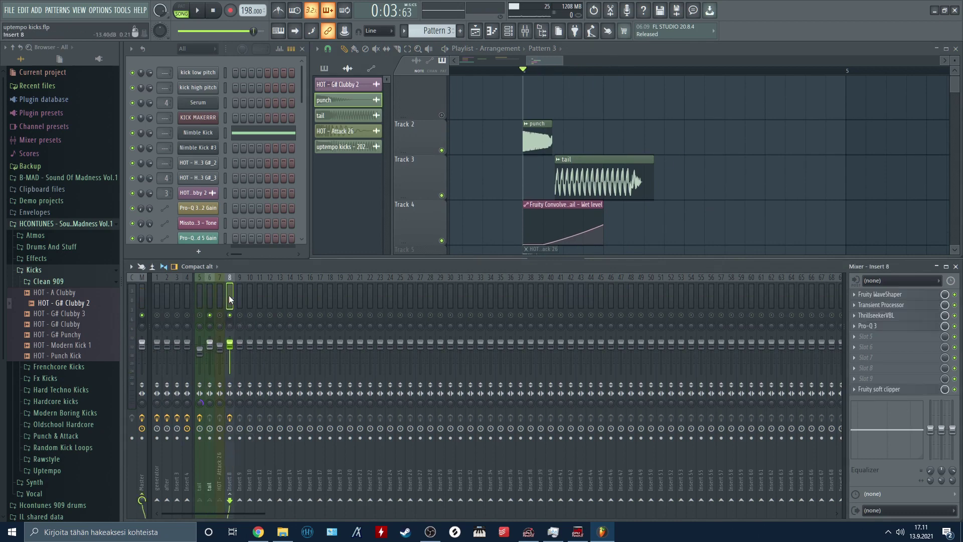
scroll(578, 129, "down", 1)
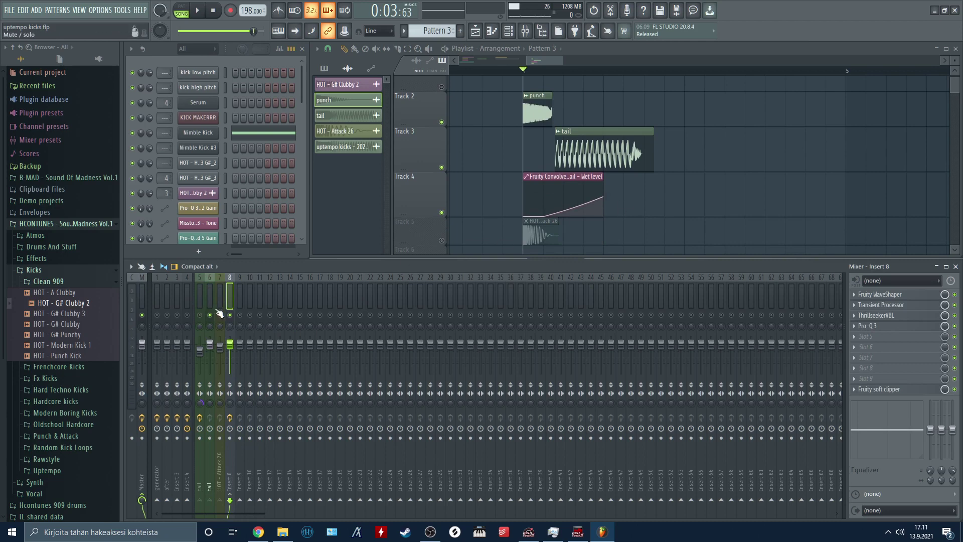
scroll(523, 82, "down", 2)
scroll(523, 71, "up", 3)
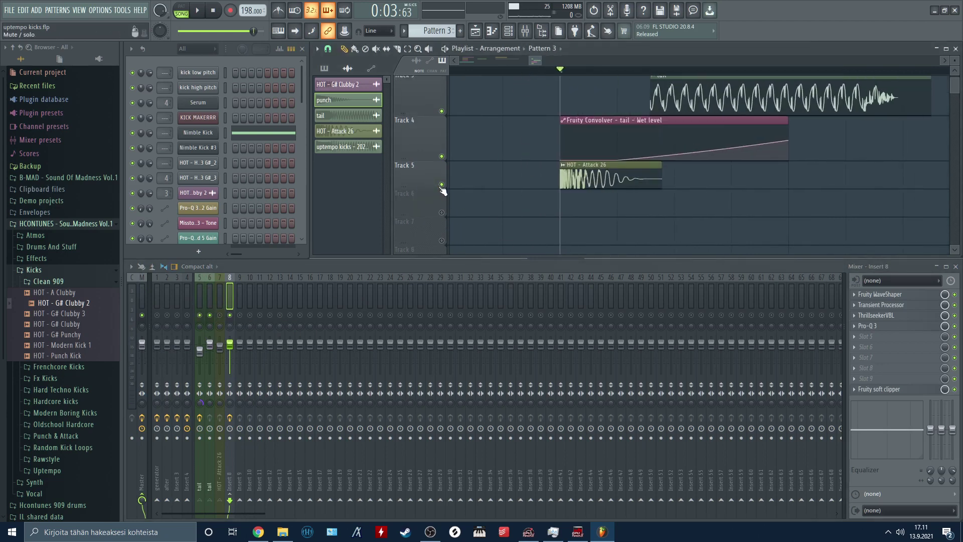
right_click(441, 184)
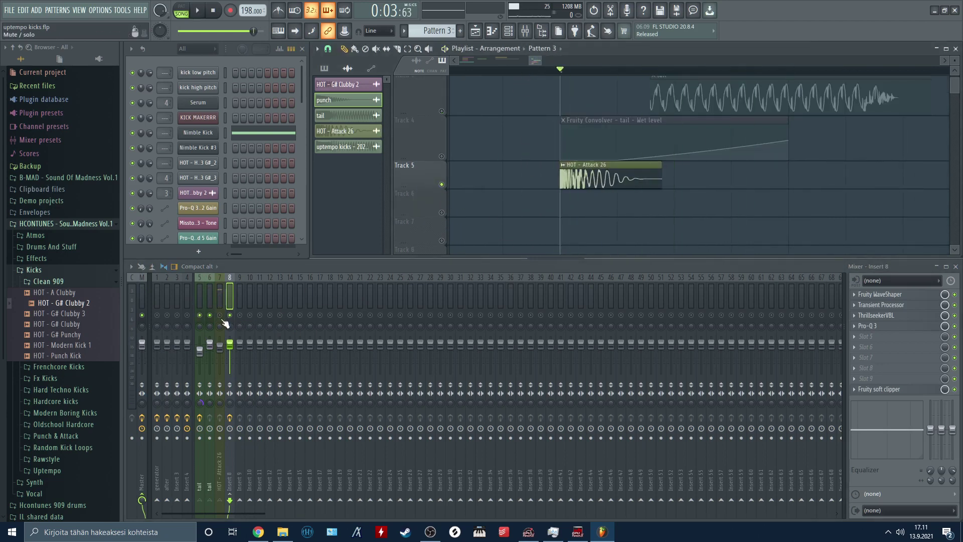
- Browse into the Kicks > Punch & Attack folder and preview HOT - Attack 21
left_click(45, 272)
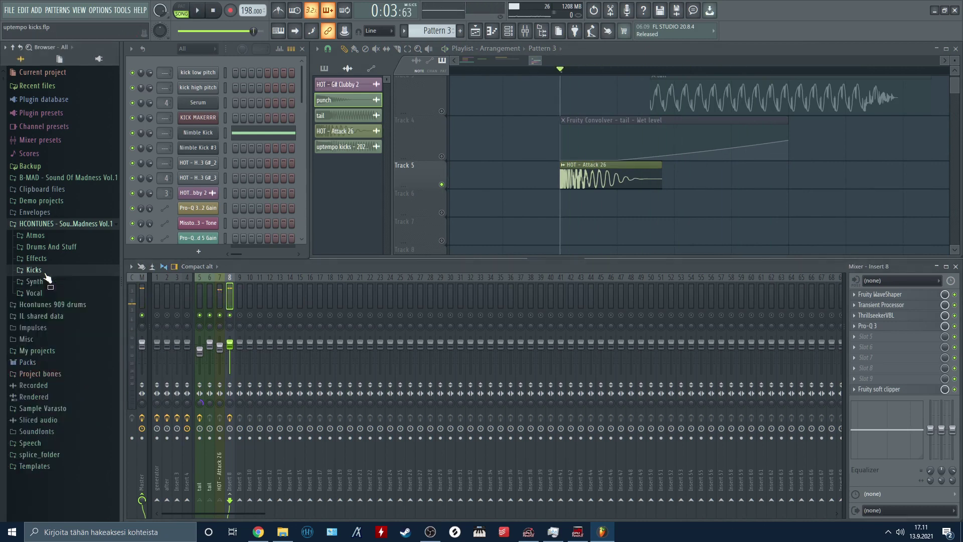
left_click(46, 274)
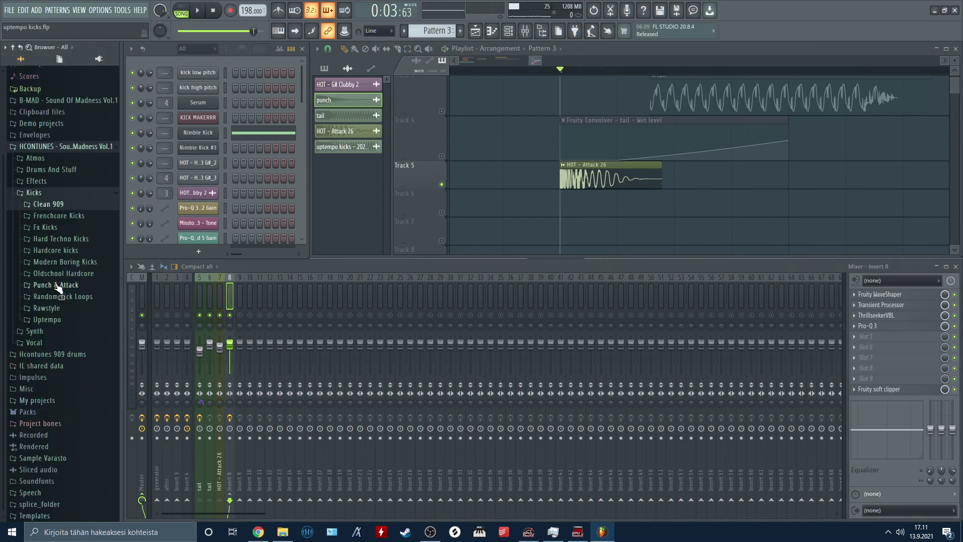
left_click(95, 286)
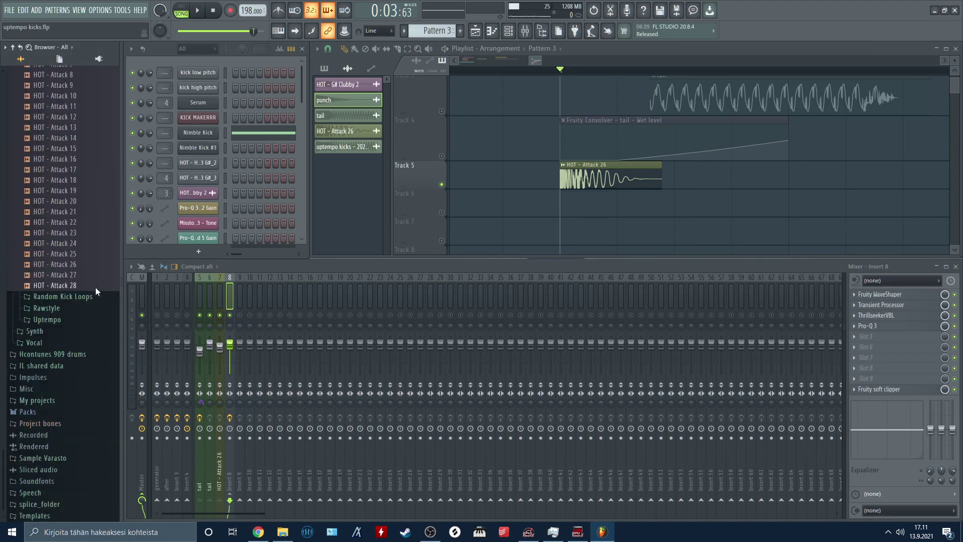
key("Up")
key("Up")
key("Up")
key("Up")
key("Up")
key("Up")
key("Up")
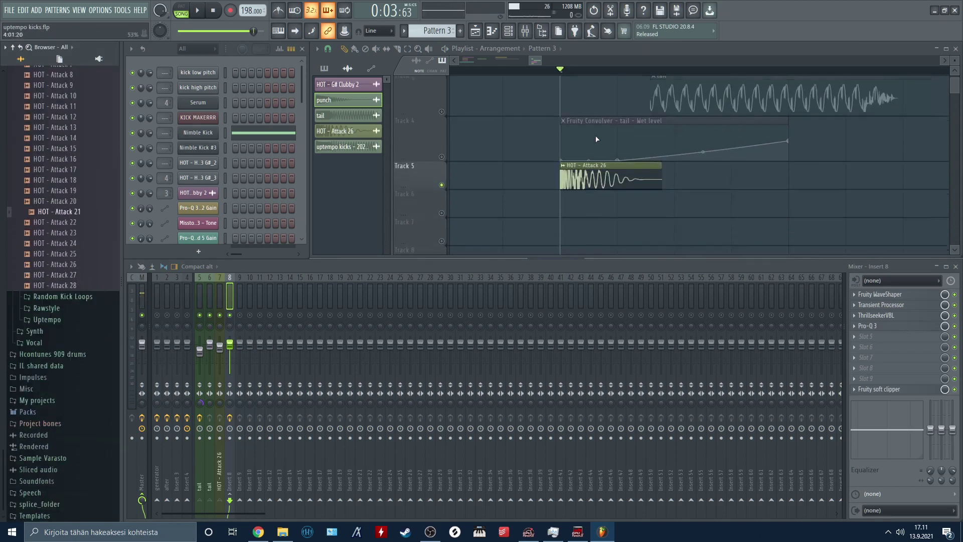
- Play the layered kick in the arrangement, panning over to the kick clips
left_click(561, 70)
key("space")
key("space")
scroll(563, 69, "down", 3)
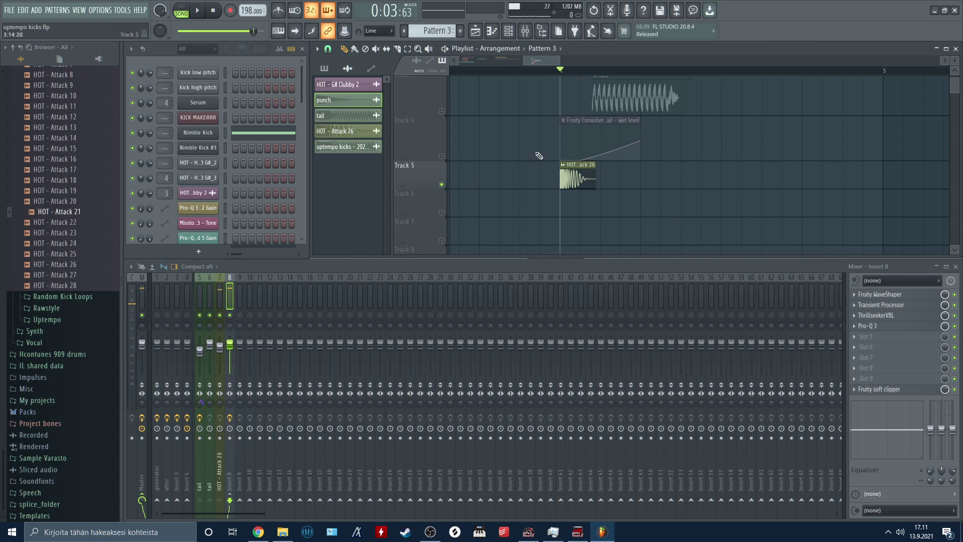
scroll(462, 186, "up", 1)
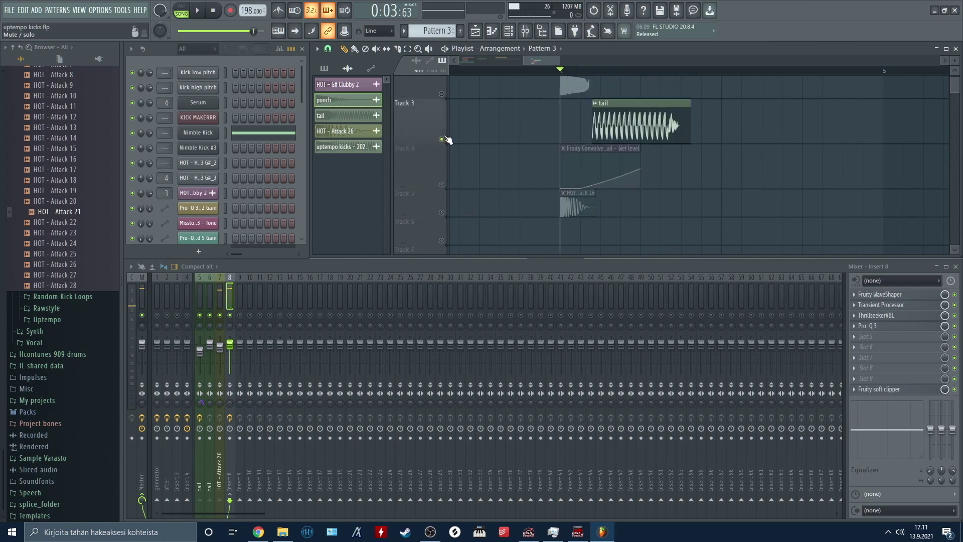
scroll(602, 145, "down", 2)
key("space")
key("space")
key("space")
key("space")
key("space")
left_click_drag(739, 152, 674, 170)
key("space")
- Play a time selection over the kick clips and open the punch clip's settings
left_click_drag(500, 74, 662, 76)
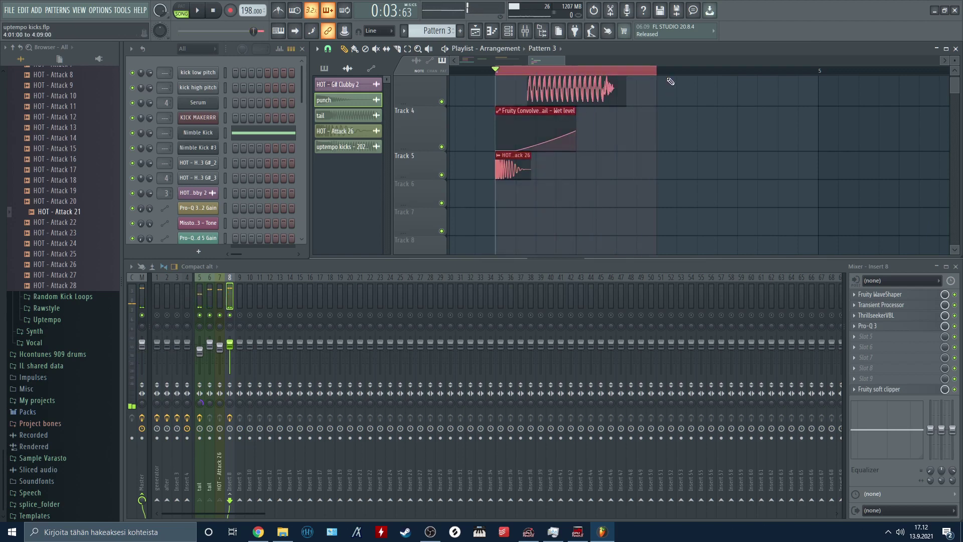
key("space")
key("space")
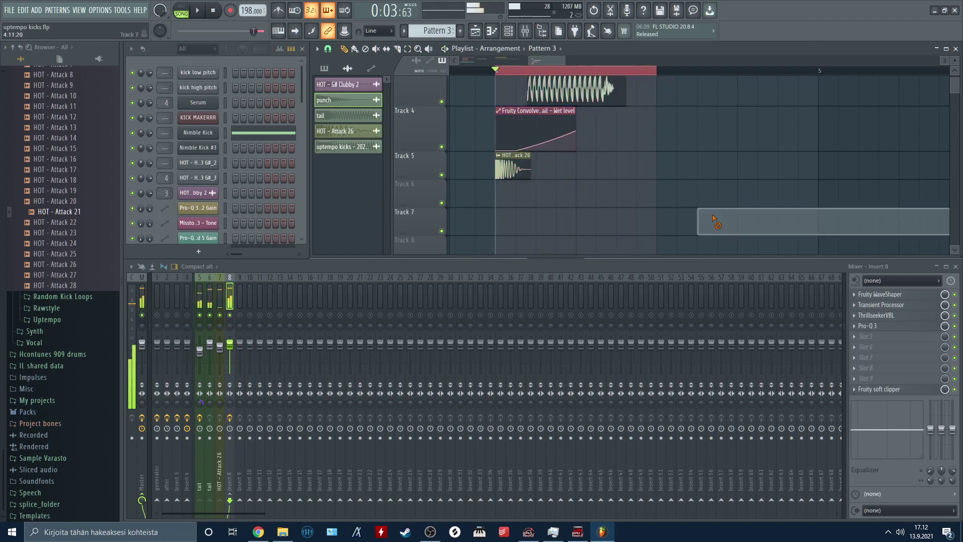
scroll(716, 218, "up", 3)
double_click(511, 133)
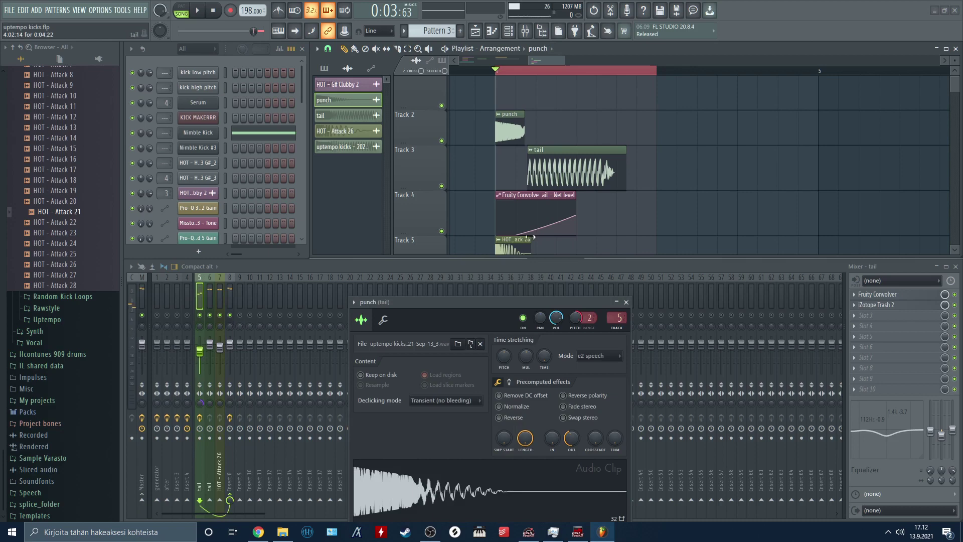
left_click_drag(519, 299, 492, 210)
- Raise the punch clip's pitch and play the kick to hear the change
scroll(676, 204, "down", 2)
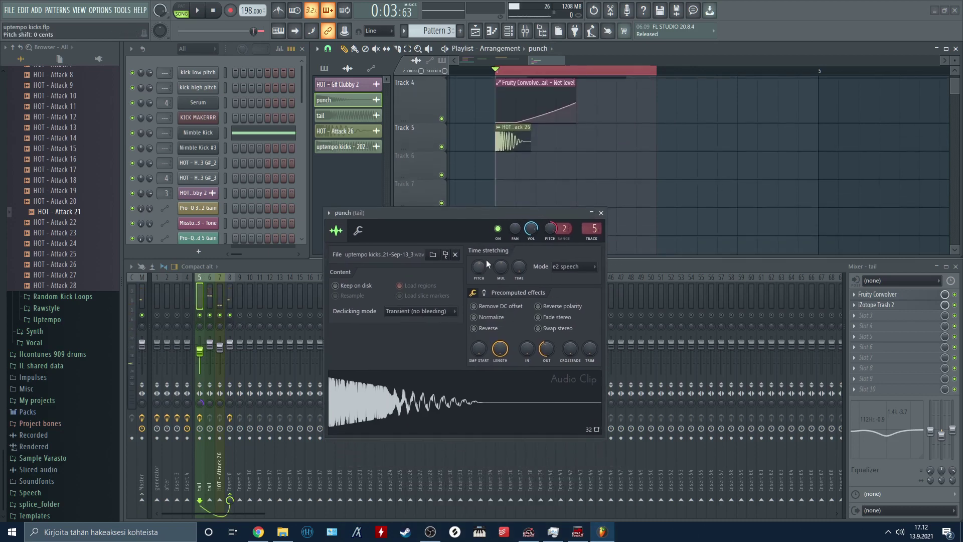
left_click_drag(485, 263, 487, 215)
key("space")
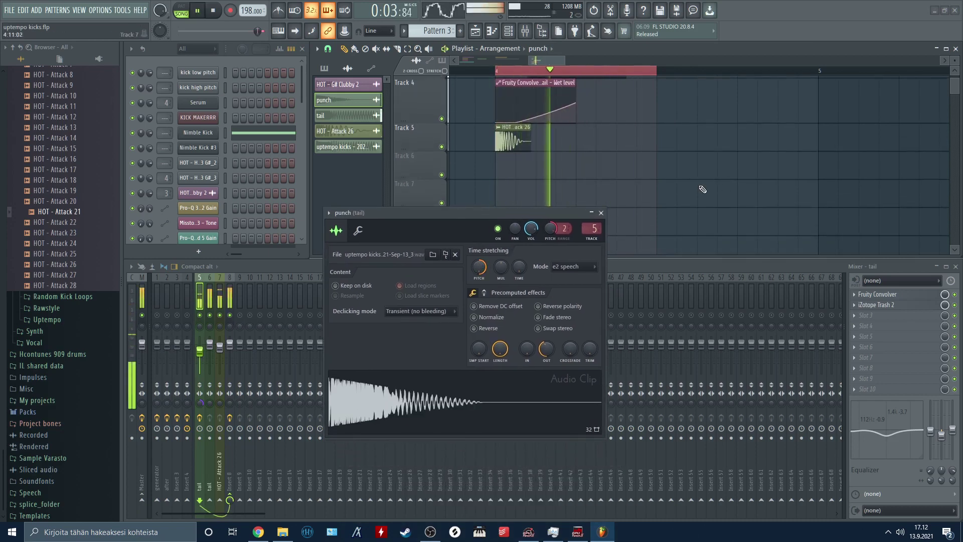
key("space")
- Move the clip settings window aside and switch the time-stretch mode to e2 mono
left_click_drag(523, 212, 852, 216)
scroll(637, 184, "up", 1)
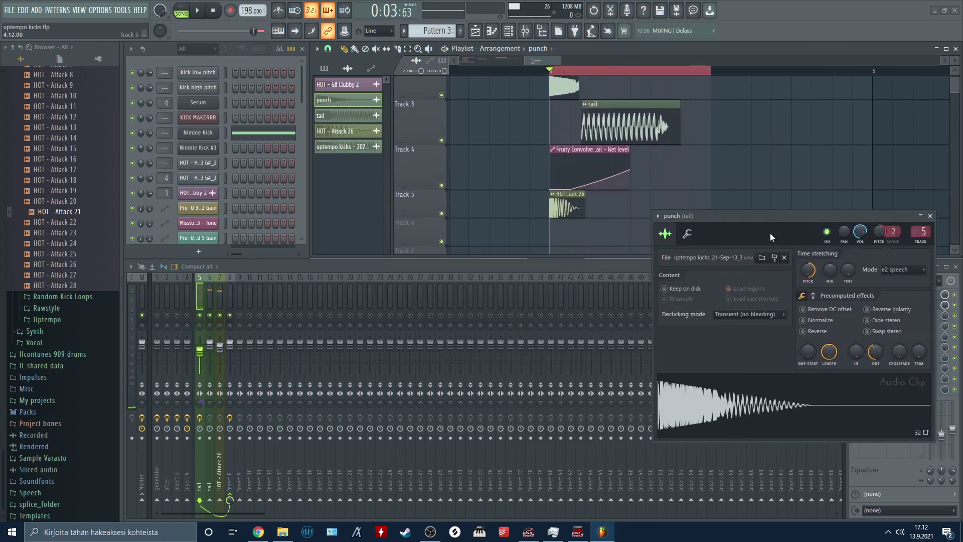
left_click_drag(778, 222, 754, 218)
left_click(889, 273)
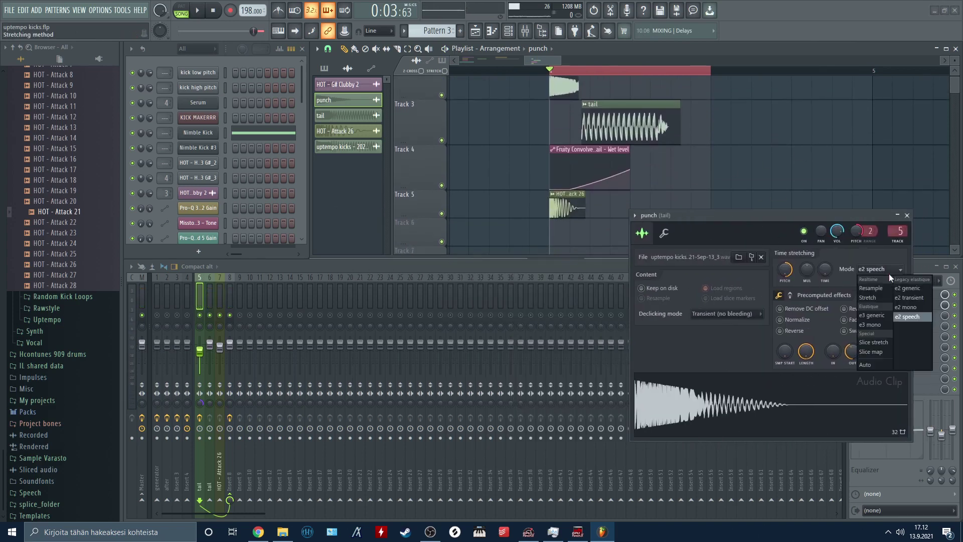
left_click(914, 308)
key("space")
- Reset the punch clip's pitch, then raise it again and audition the kick
right_click(787, 273)
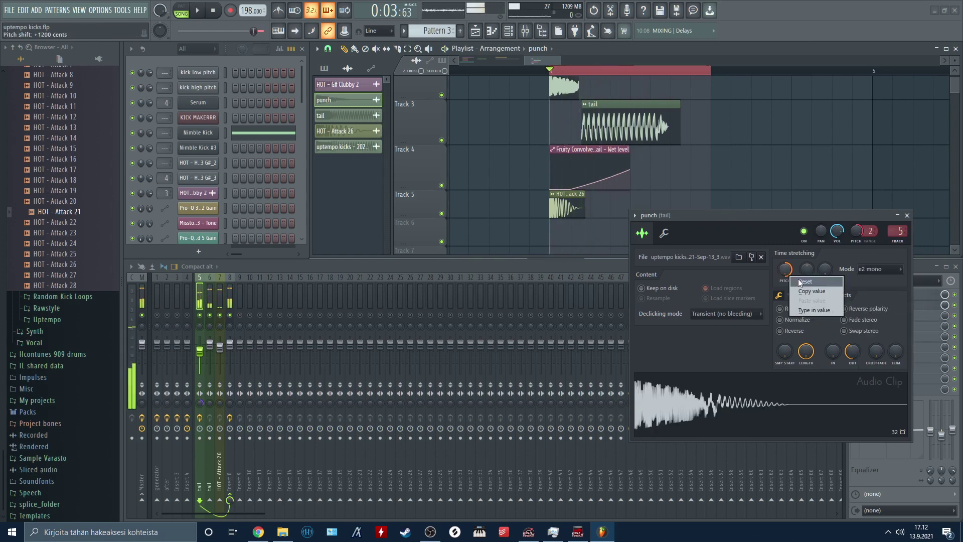
left_click(799, 280)
key("space")
left_click_drag(785, 270, 785, 226)
key("space")
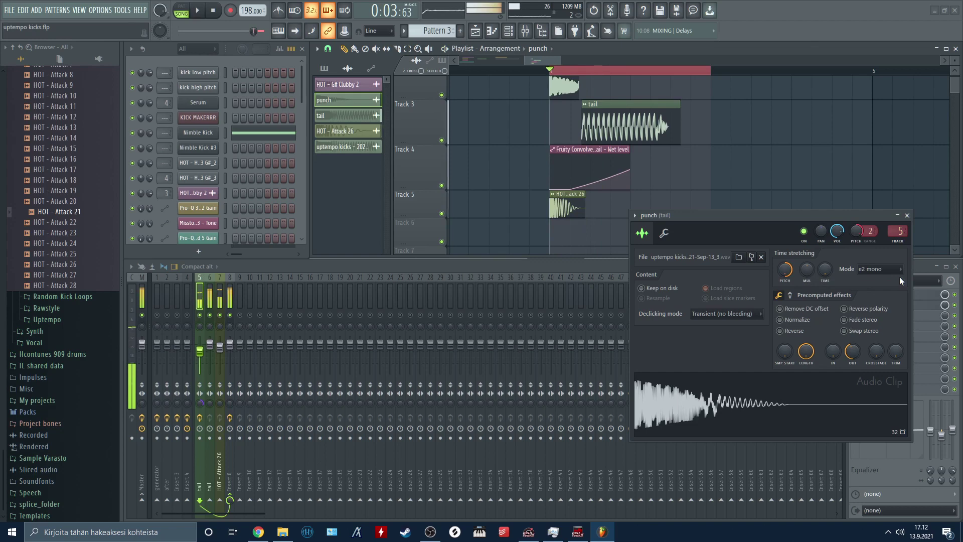
key("space")
- Cycle the time-stretch modes through e3 generic to Stretch, auditioning the kick each time
scroll(884, 276, "up", 1)
key("space")
key("space")
scroll(883, 276, "down", 1)
key("space")
key("space")
scroll(884, 277, "up", 1)
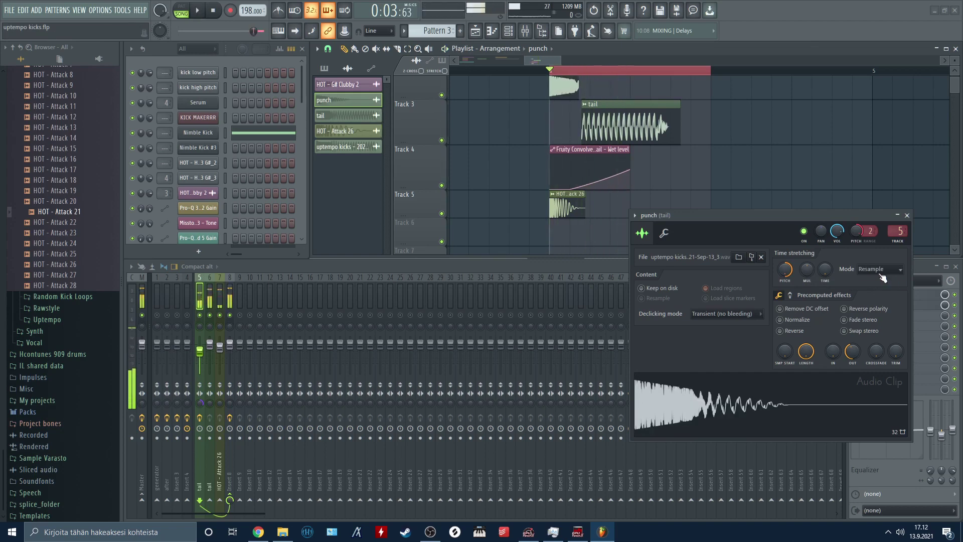
key("space")
key("space")
key("space")
key("space")
scroll(884, 278, "up", 5)
key("space")
scroll(883, 276, "up", 1)
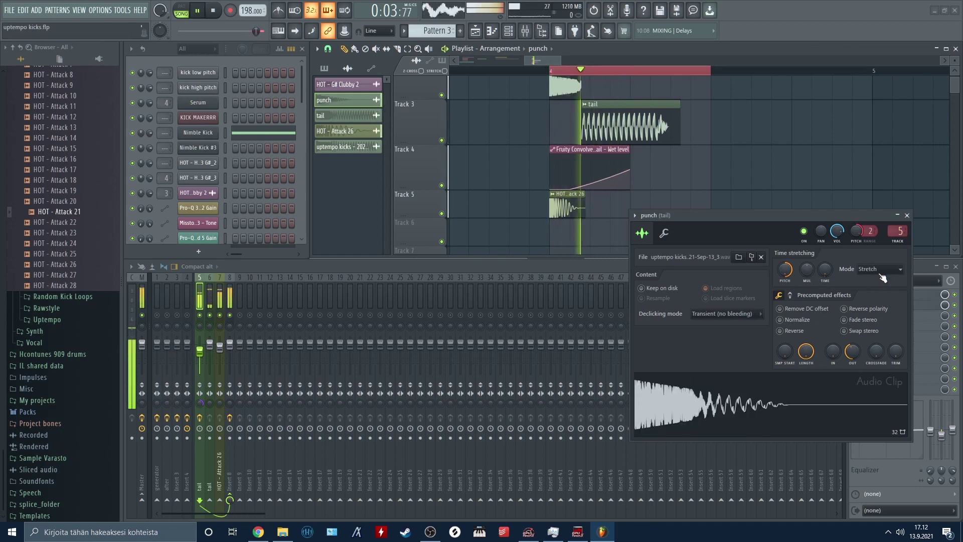
key("space")
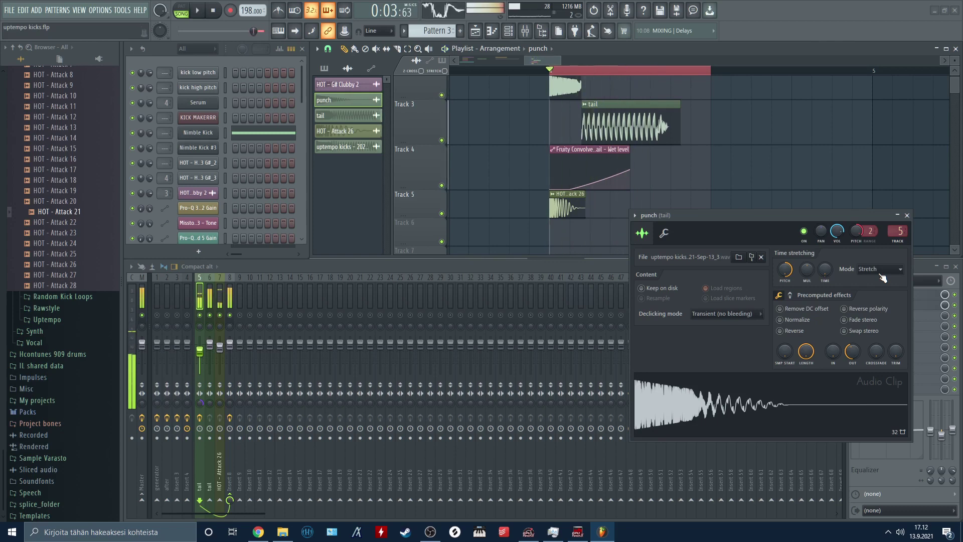
left_click_drag(718, 217, 484, 316)
scroll(739, 220, "up", 1)
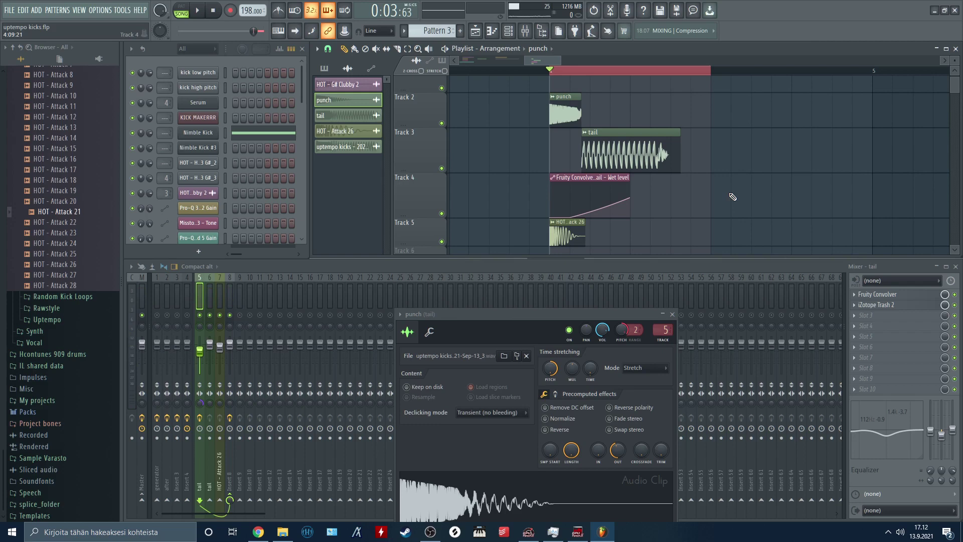
scroll(601, 119, "down", 1)
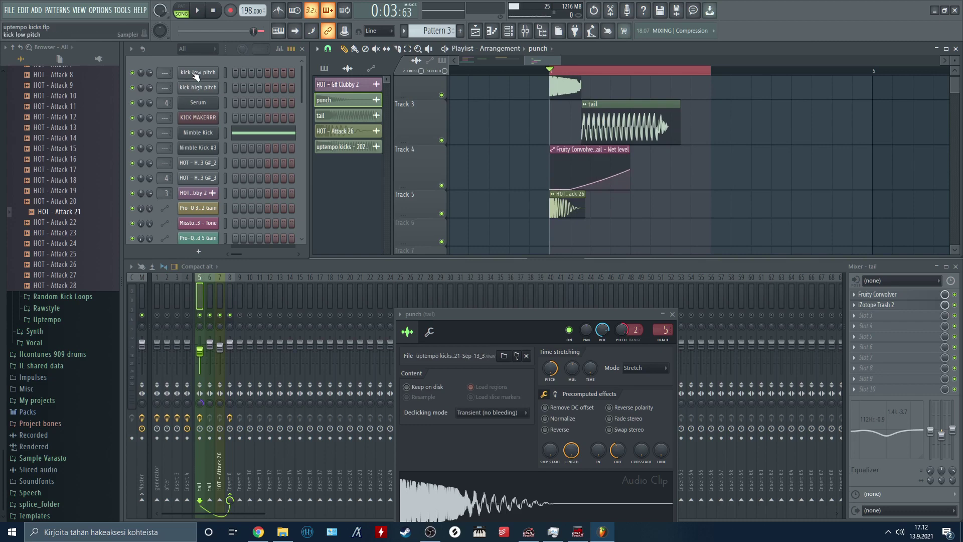
- Bring up the kick low pitch channel settings, centre them, and play the kick
left_click(199, 92)
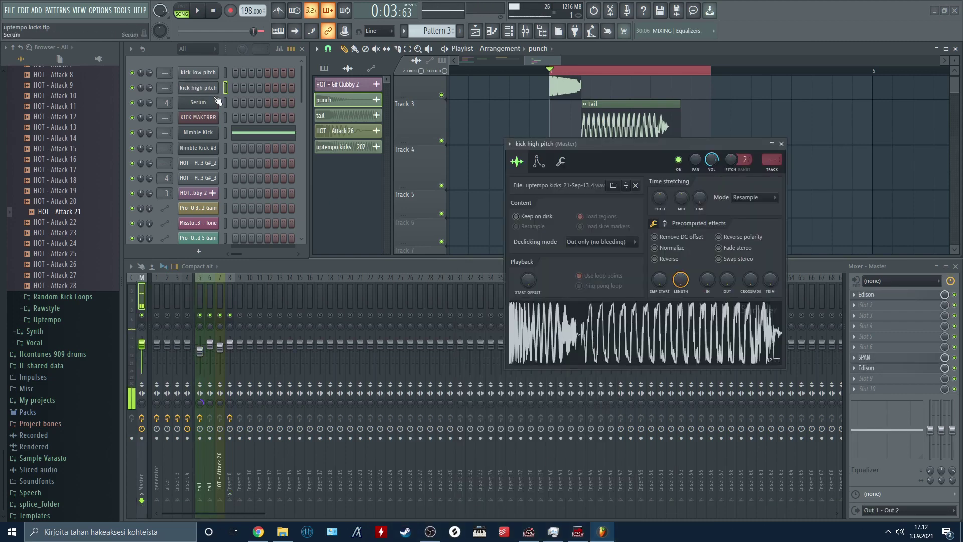
left_click(201, 77)
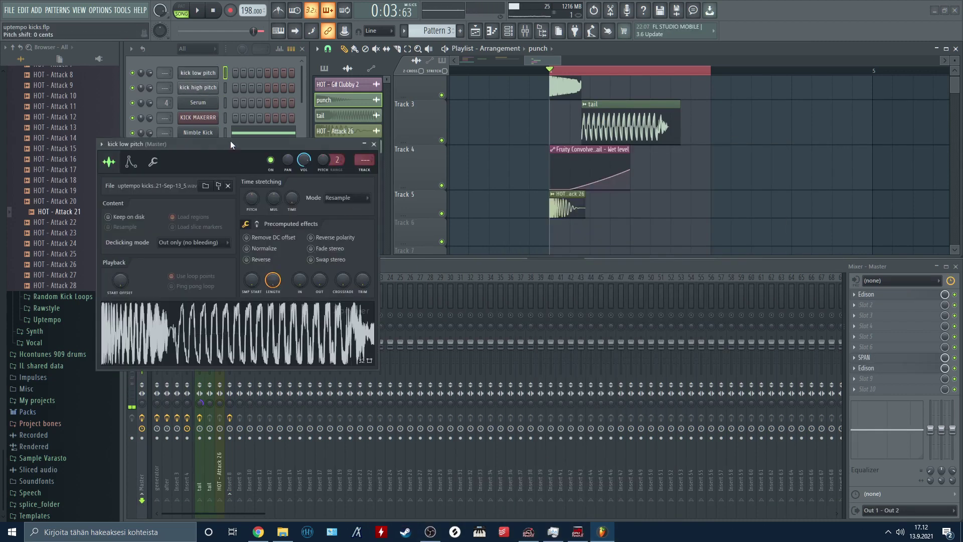
left_click_drag(230, 140, 652, 291)
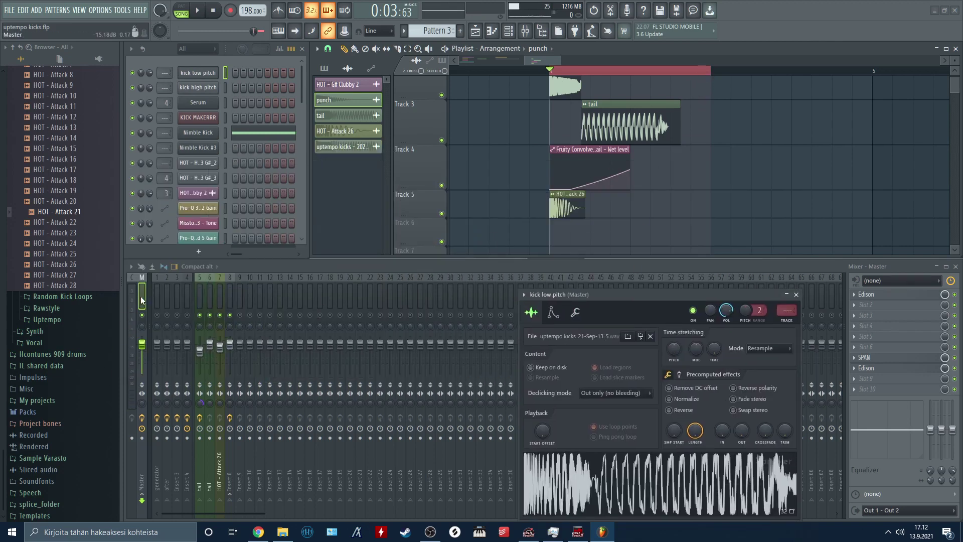
key("space")
key("space")
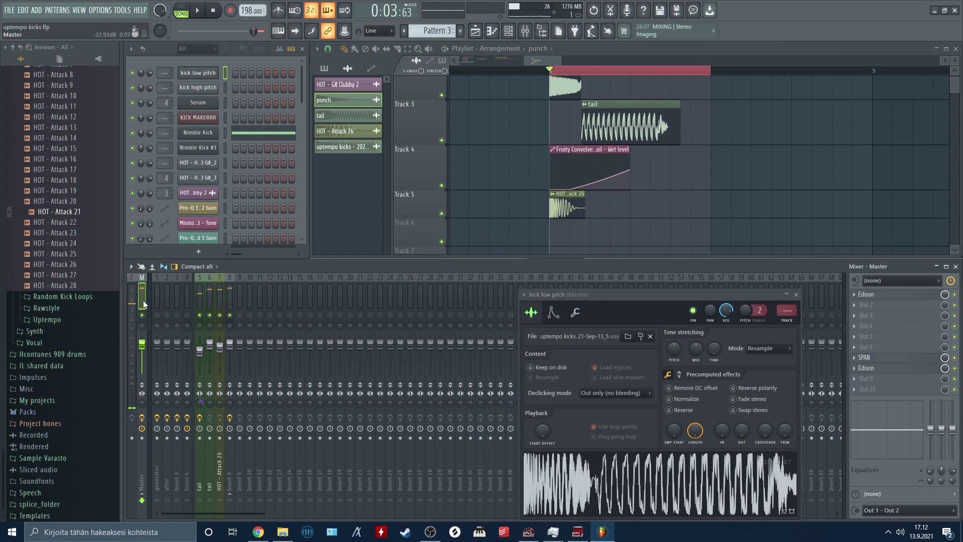
- Record the playing kick into Edison on the master channel
left_click(881, 370)
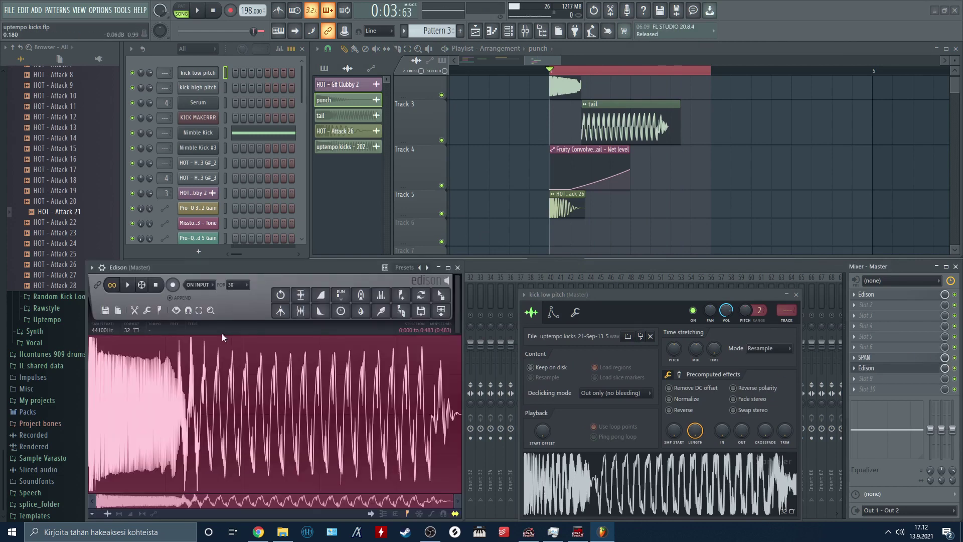
left_click(172, 285)
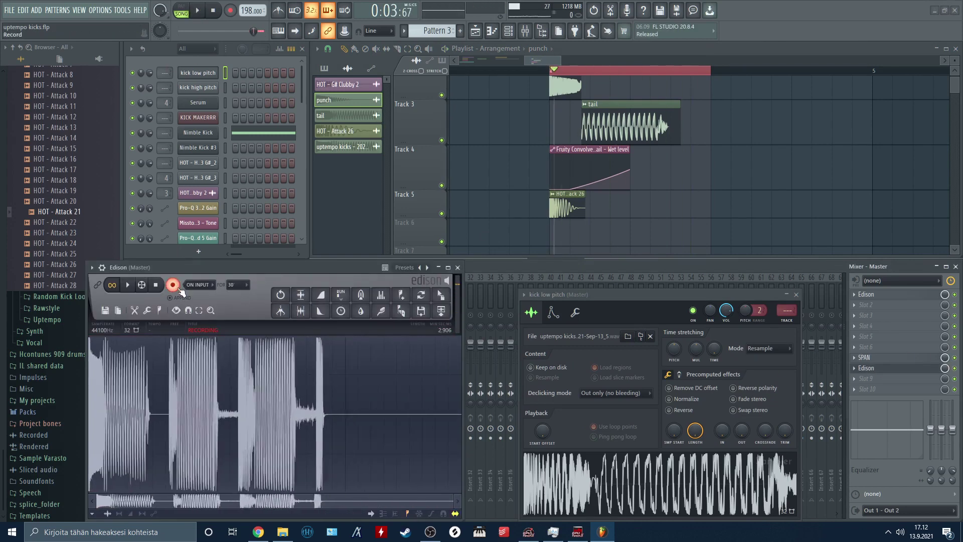
key("space")
- Delete the silence before the recorded kick and loop the trimmed result
left_click_drag(90, 447, 44, 474)
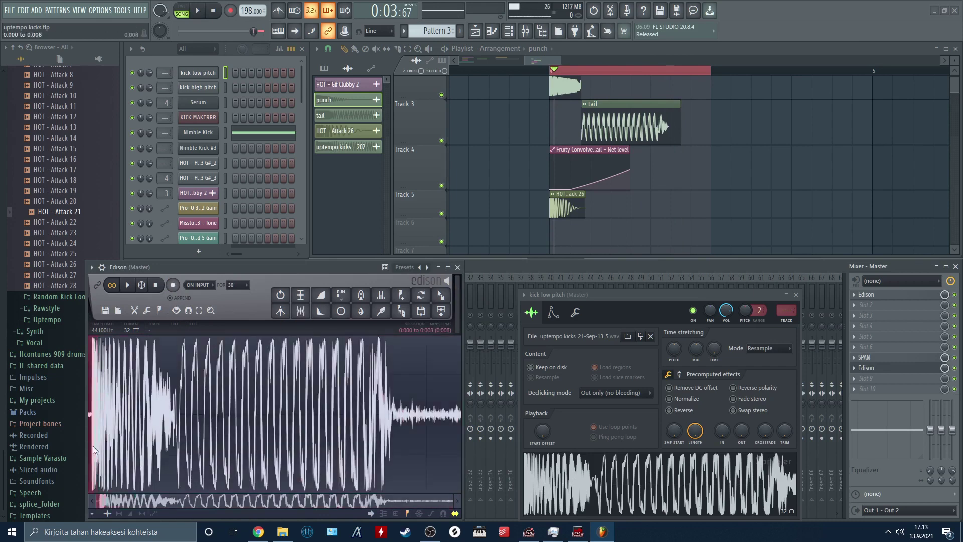
scroll(93, 447, "up", 8)
key("Delete")
scroll(281, 430, "down", 8)
key("space")
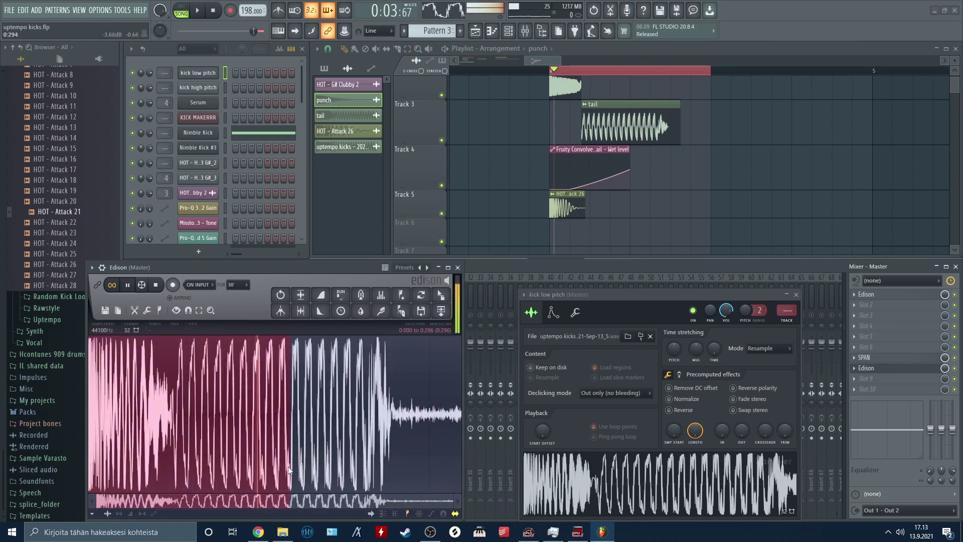
left_click_drag(290, 470, 313, 472)
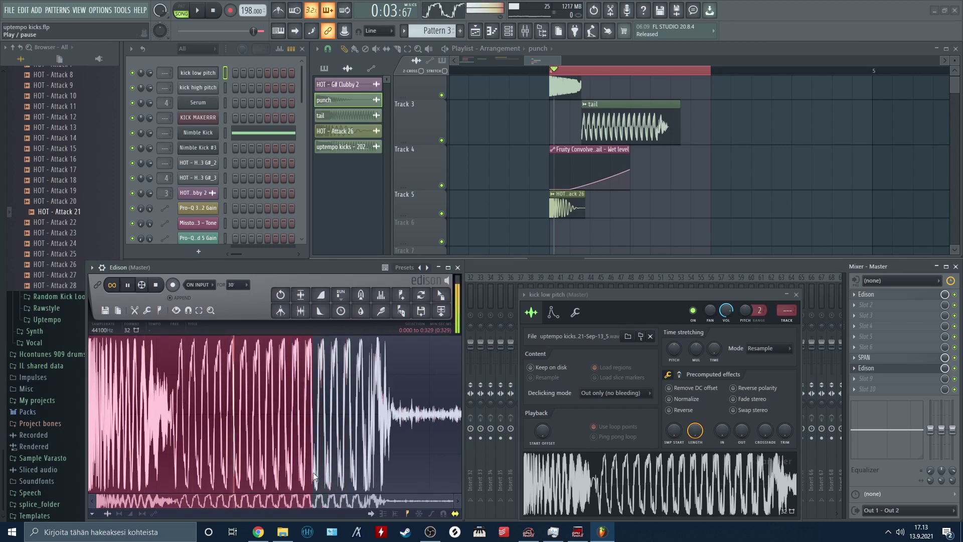
key("space")
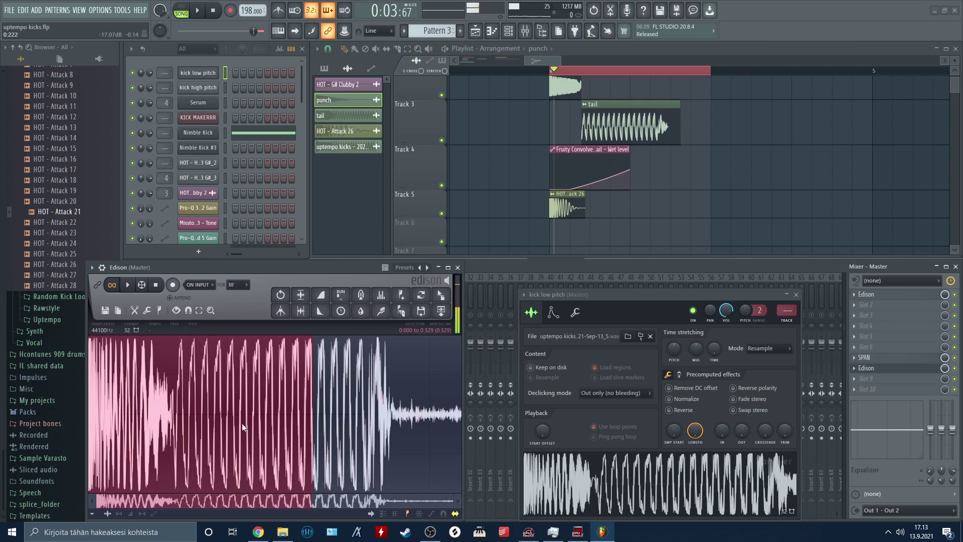
- Remove the stray punch clip from Track 3
left_click_drag(555, 76, 534, 97)
left_click(760, 169)
right_click(757, 170)
- Open the punch clip's settings and reset its pitch to zero
scroll(554, 80, "up", 2)
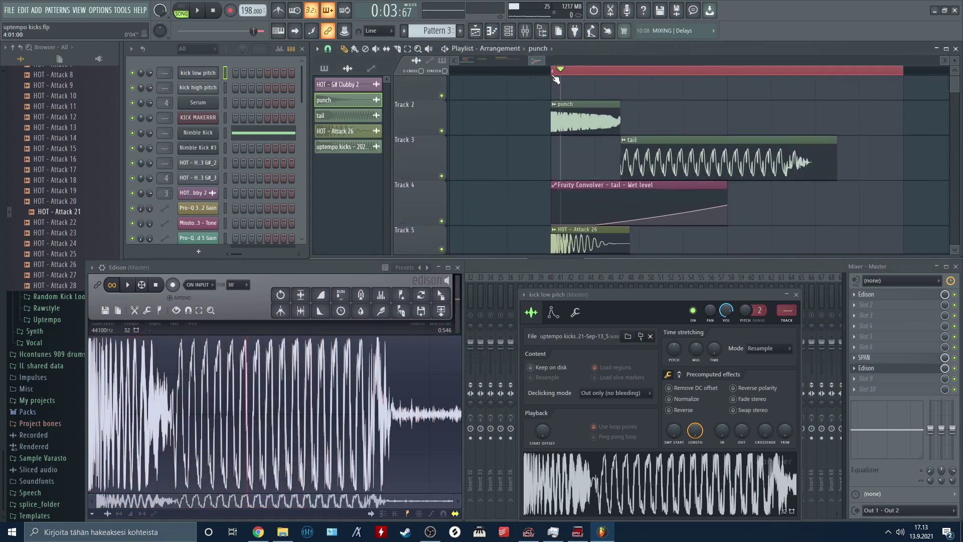
double_click(567, 120)
left_click_drag(539, 310, 530, 153)
right_click(543, 213)
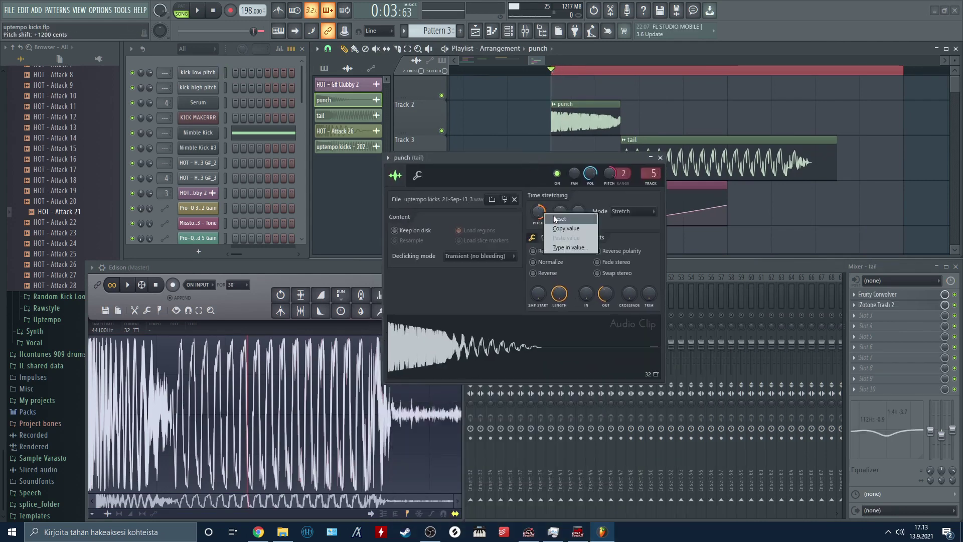
left_click(555, 219)
- Turn the punch clip's pogo effect up to 100% and listen
left_click(543, 238)
key("space")
left_click_drag(649, 294, 649, 246)
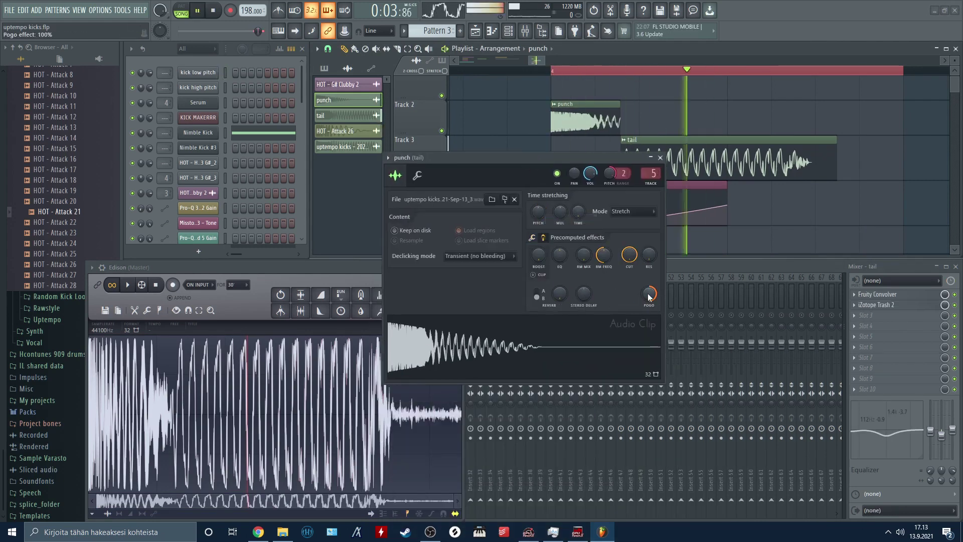
key("space")
scroll(641, 217, "up", 2)
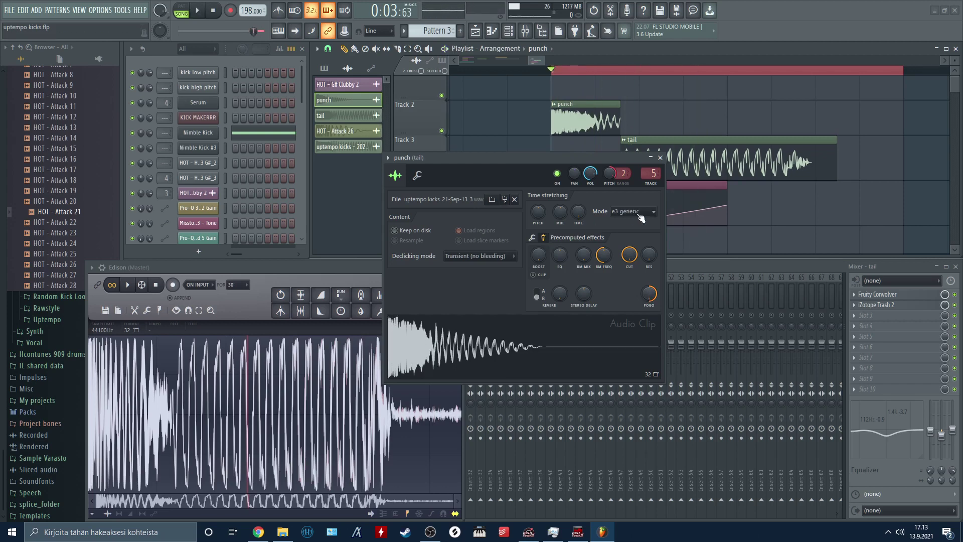
key("space")
- Raise the slice-stretch pitch to maximum, shorten the loop, and delete the accidental punch clip
key("space")
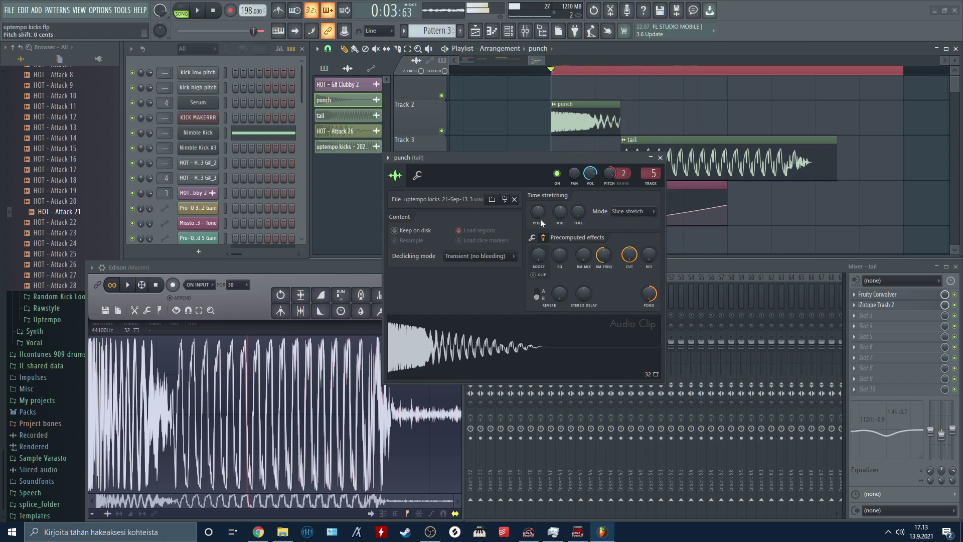
left_click_drag(539, 214, 545, 173)
key("space")
key("space")
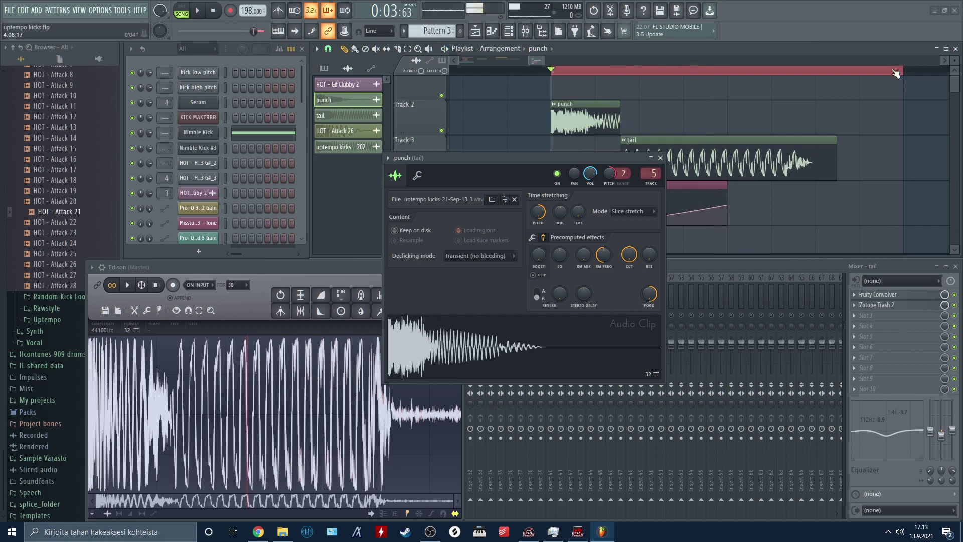
left_click_drag(900, 81, 728, 76)
key("space")
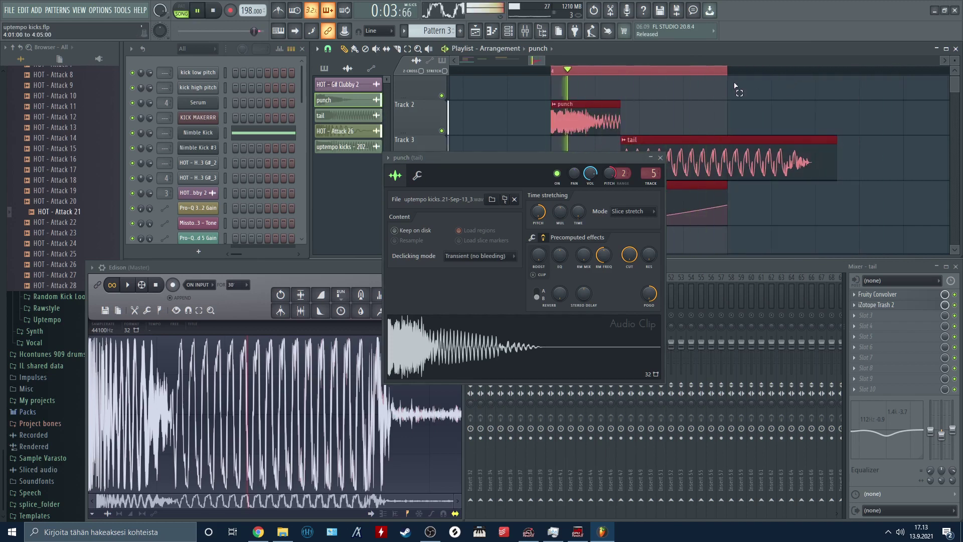
left_click(754, 111)
right_click(757, 118)
- Trim the punch clip's end and the tail clip's start where they meet
key("space")
left_click_drag(620, 128, 606, 127)
key("space")
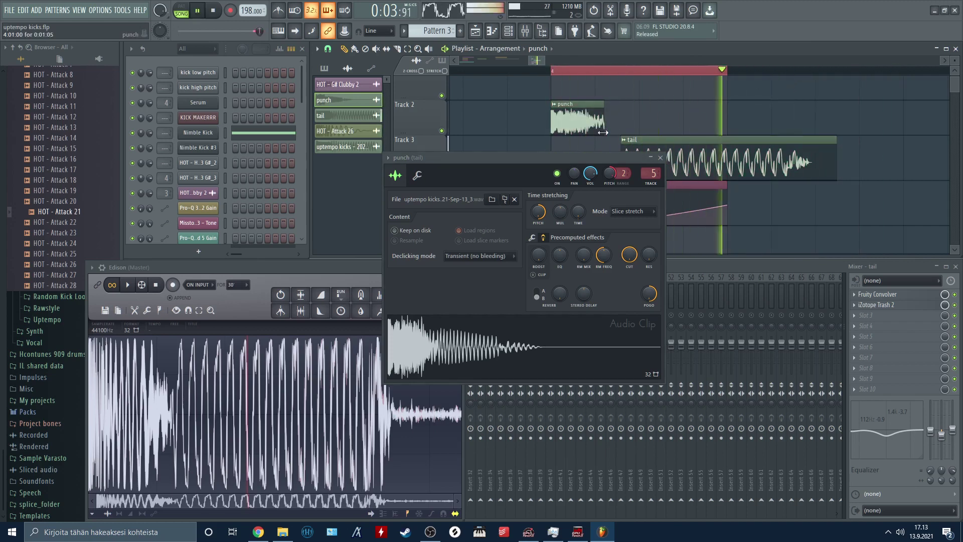
key("ctrl+z")
scroll(607, 100, "up", 3)
left_click_drag(647, 104, 665, 121)
left_click(622, 100)
right_click(624, 99)
left_click_drag(619, 100, 635, 118)
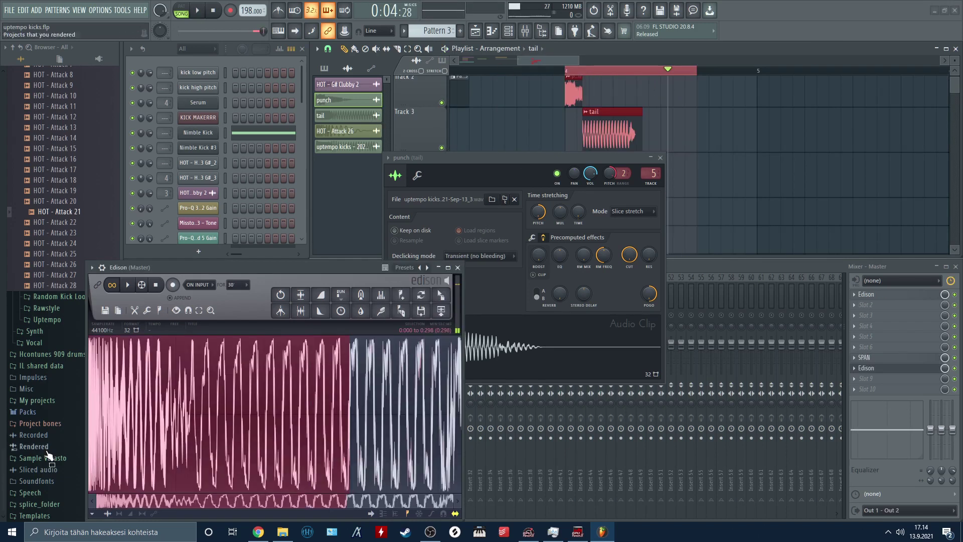
- Play the newly printed kick in Edison and clear its selection
key("space")
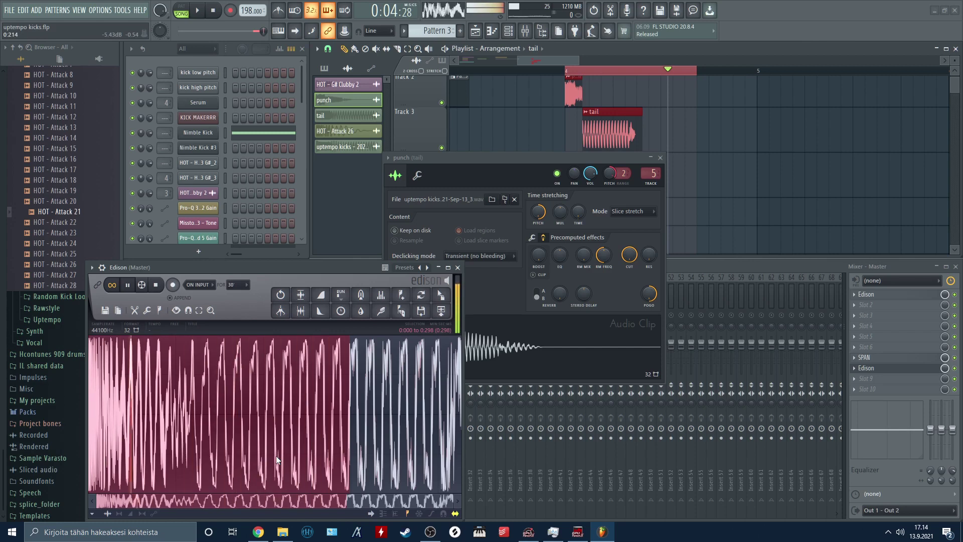
key("space")
left_click(276, 456)
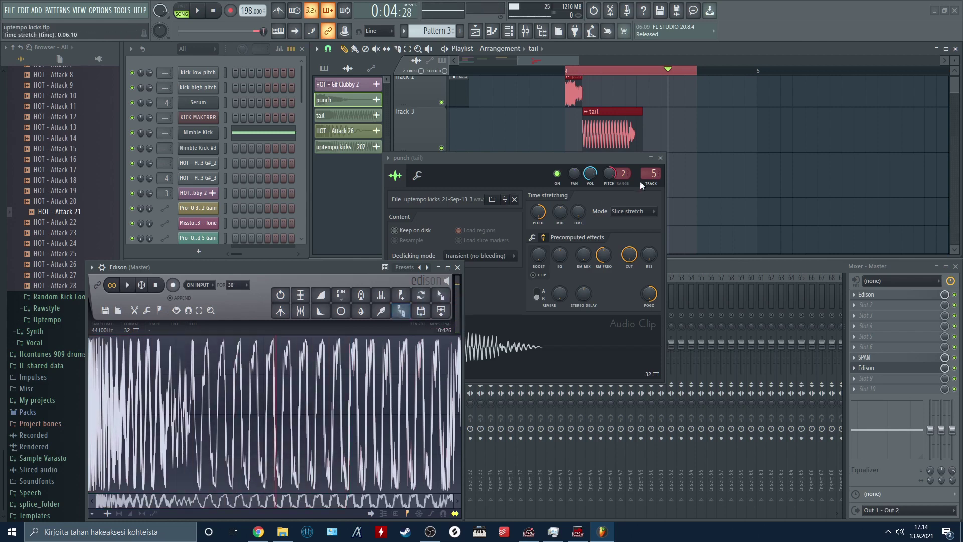
- Close the punch clip settings and Edison, then zoom the playlist out to bar 1
left_click(661, 158)
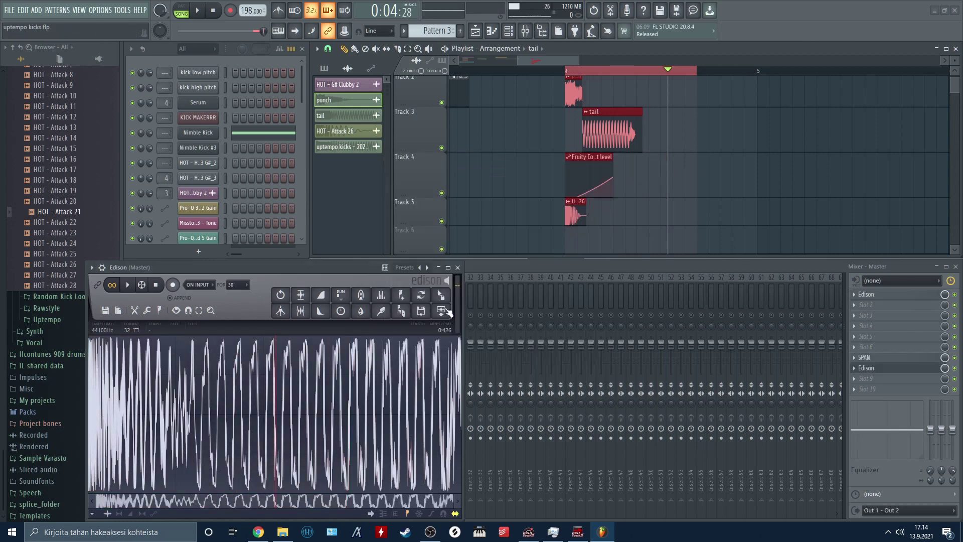
left_click(458, 269)
scroll(550, 70, "down", 4)
left_click_drag(485, 150, 588, 230)
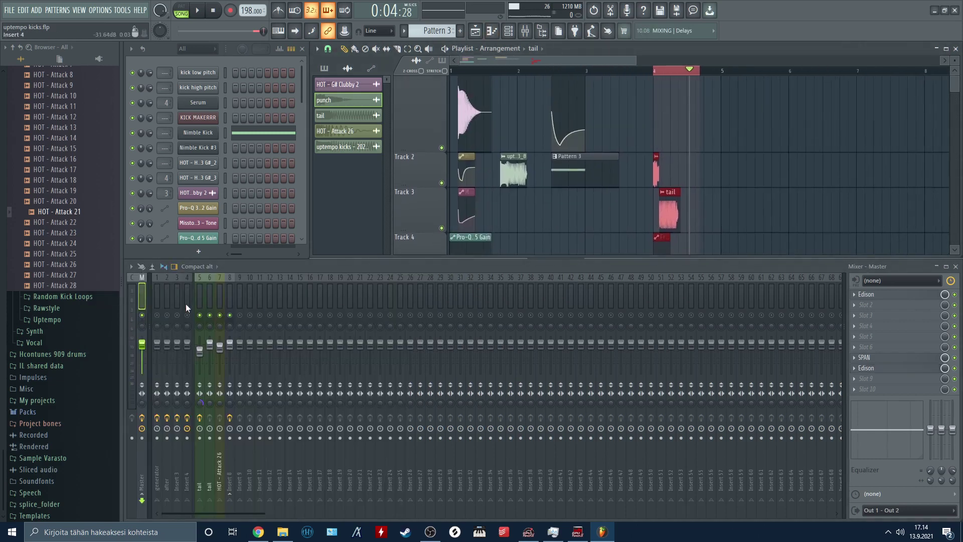
scroll(625, 176, "up", 1)
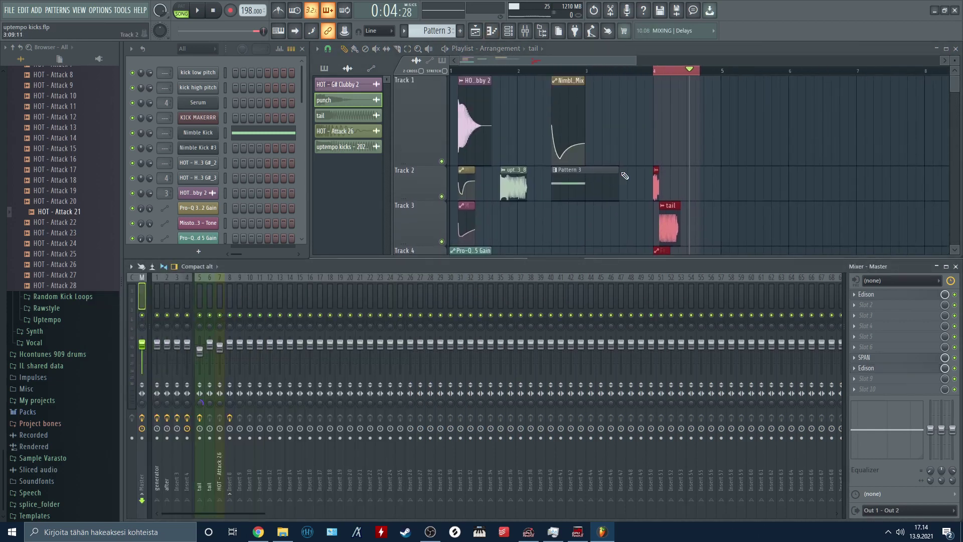
scroll(662, 156, "up", 3)
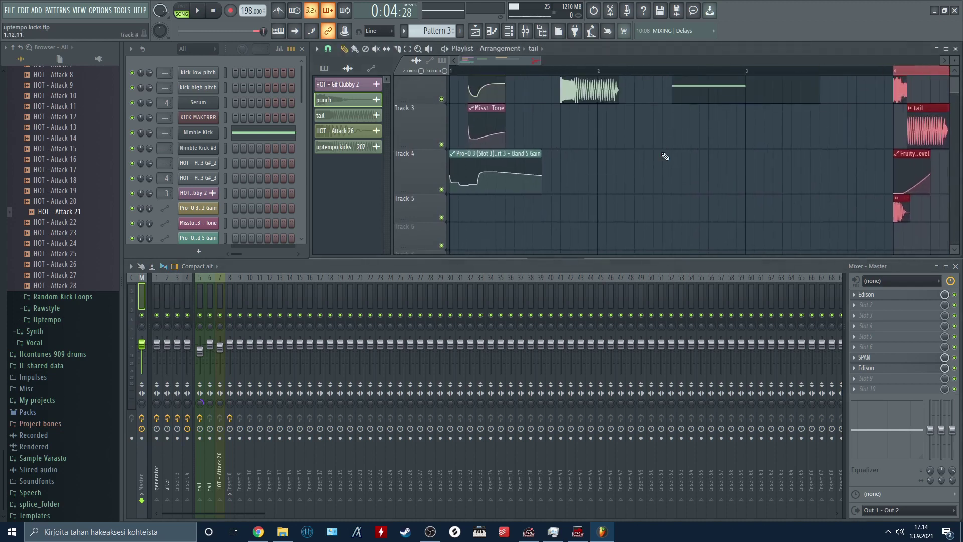
scroll(665, 156, "up", 1)
scroll(665, 156, "up", 2)
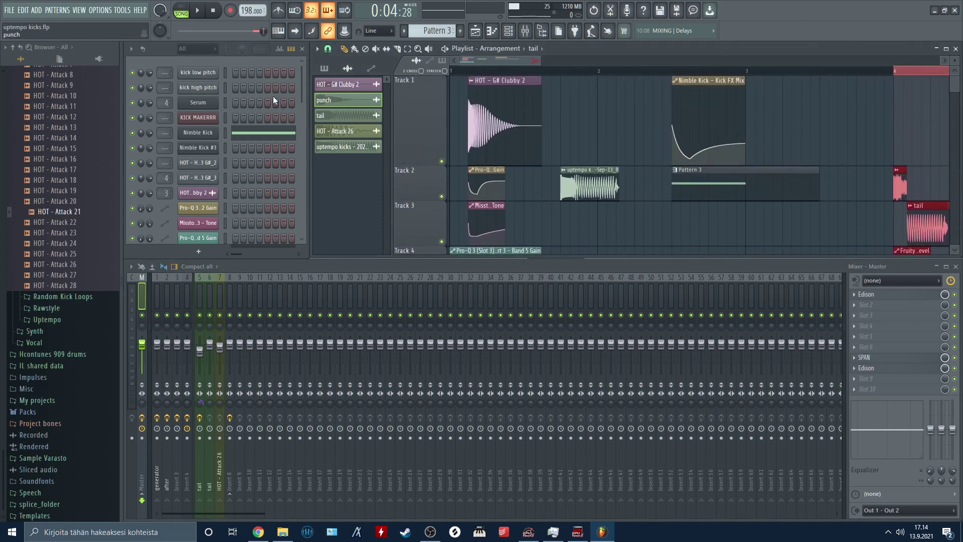
- Open the KICK MAKERRR Patcher and rearrange the Pro-Q 3, Reaktor 6 and onn nodes
left_click(198, 118)
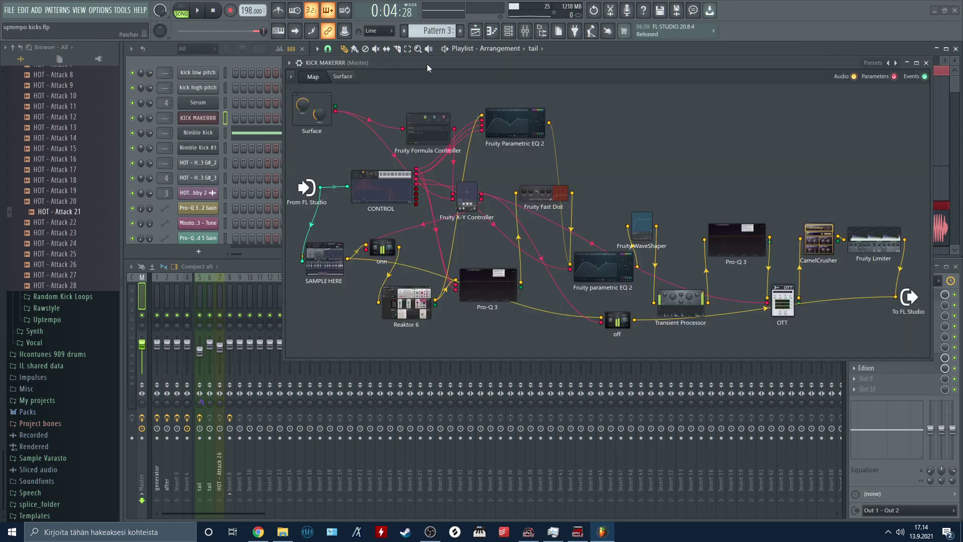
left_click_drag(427, 65, 369, 112)
left_click_drag(426, 337, 447, 343)
left_click_drag(350, 351, 387, 331)
left_click_drag(325, 312, 322, 346)
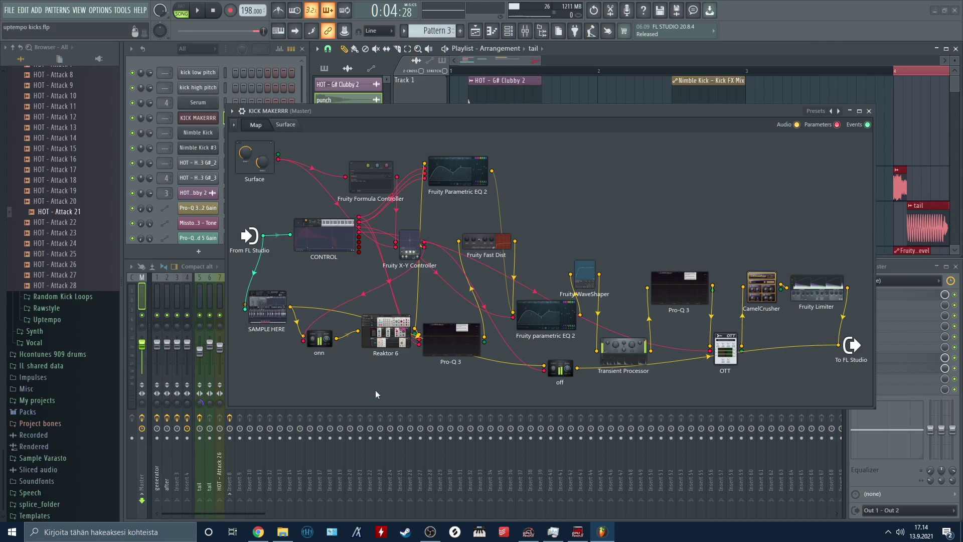
left_click_drag(393, 115, 386, 109)
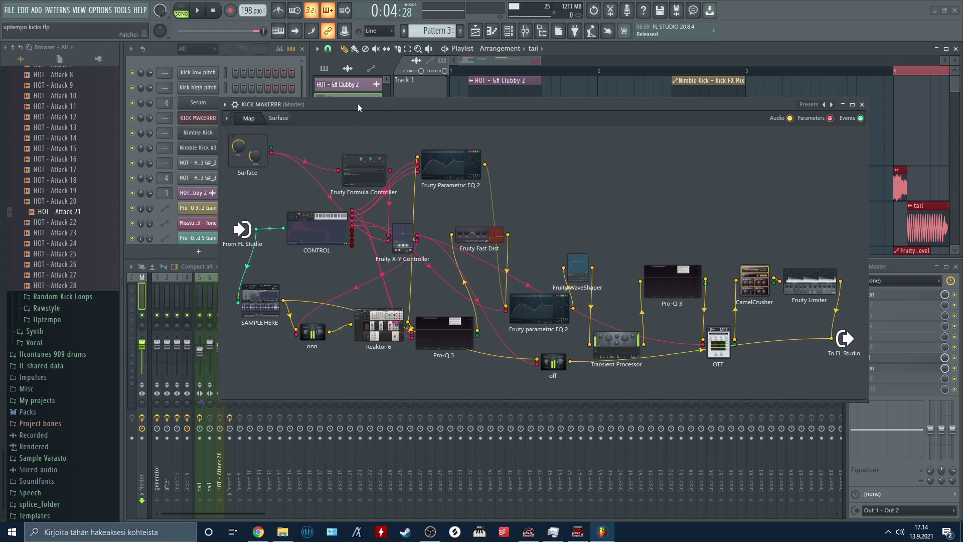
left_click_drag(357, 104, 352, 108)
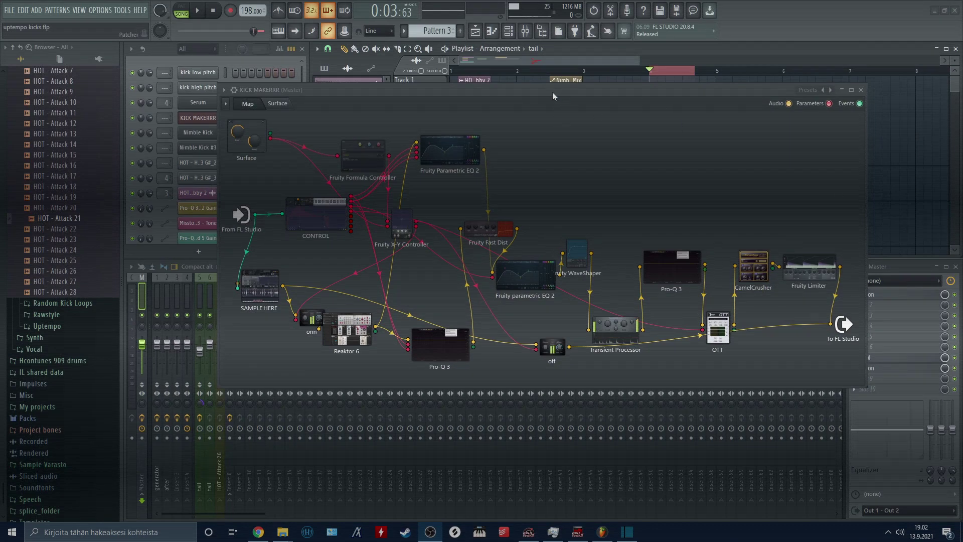
- Shift the Fast Dist, parametric EQ 2 and WaveShaper nodes to the right
left_click_drag(554, 95, 546, 102)
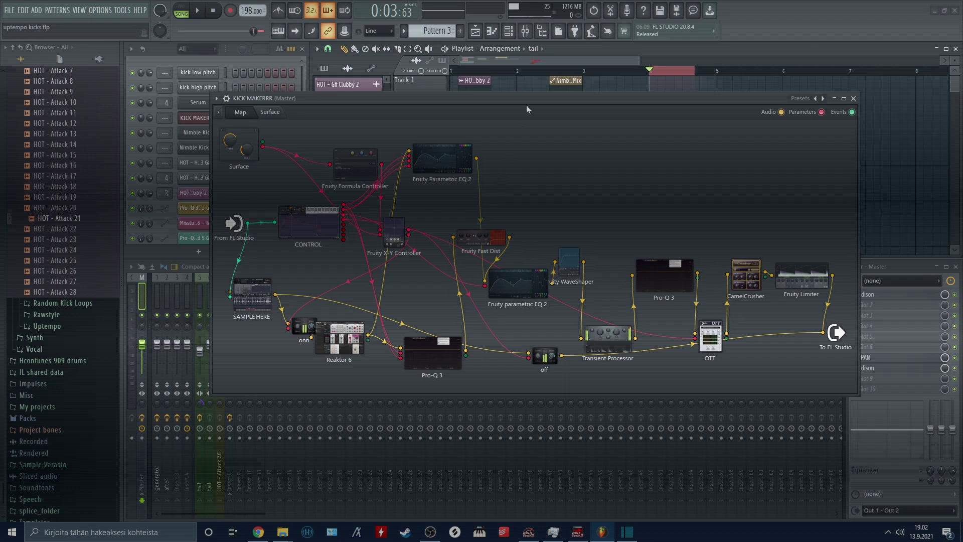
left_click_drag(530, 103, 514, 98)
left_click_drag(474, 237, 489, 236)
left_click_drag(497, 276, 552, 287)
left_click_drag(554, 255, 652, 260)
left_click_drag(475, 232, 532, 281)
- Reposition the upper Parametric EQ 2 and Pro-Q 3 nodes, then open and close CONTROL
left_click_drag(429, 156, 431, 180)
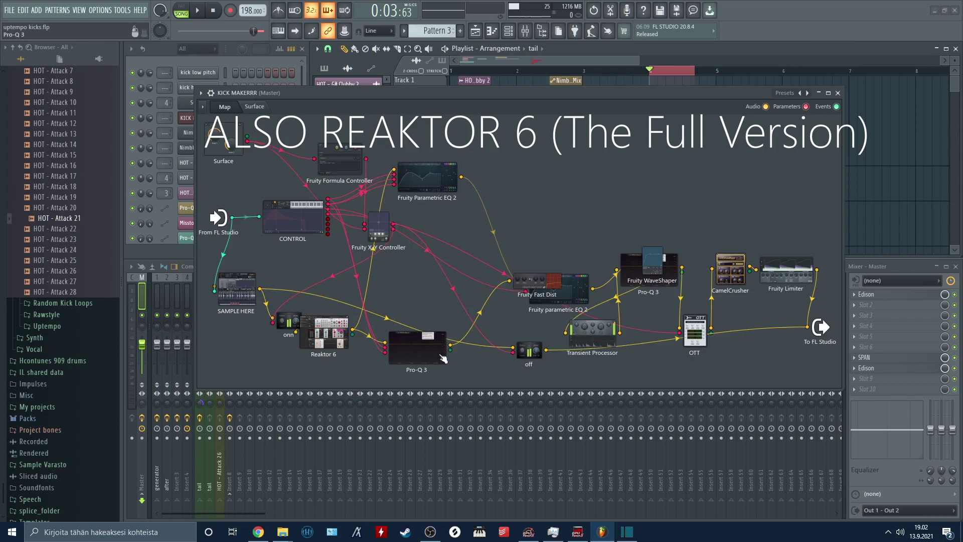
left_click_drag(440, 355, 462, 357)
mouse_move(430, 181)
left_mouse_down()
mouse_move(452, 201)
mouse_move(438, 189)
left_mouse_up()
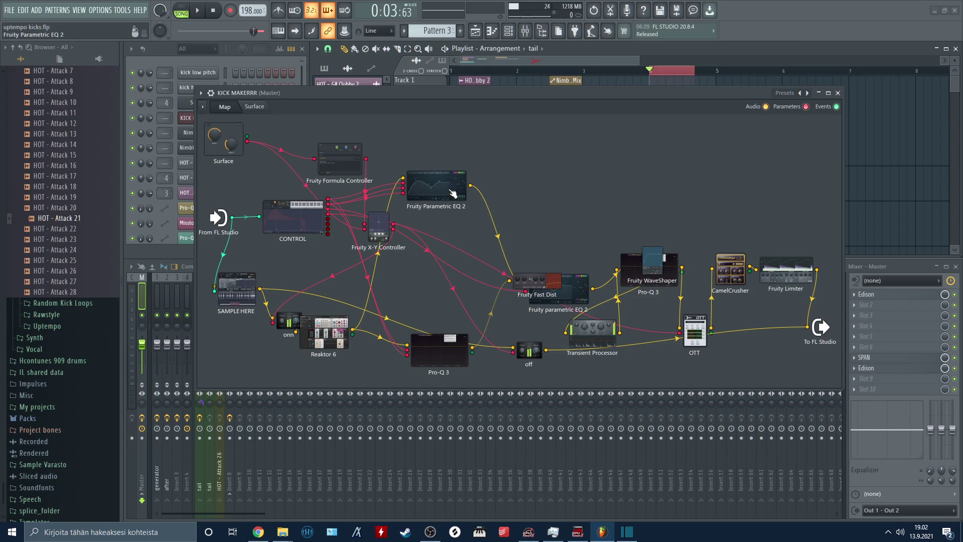
left_click(319, 215)
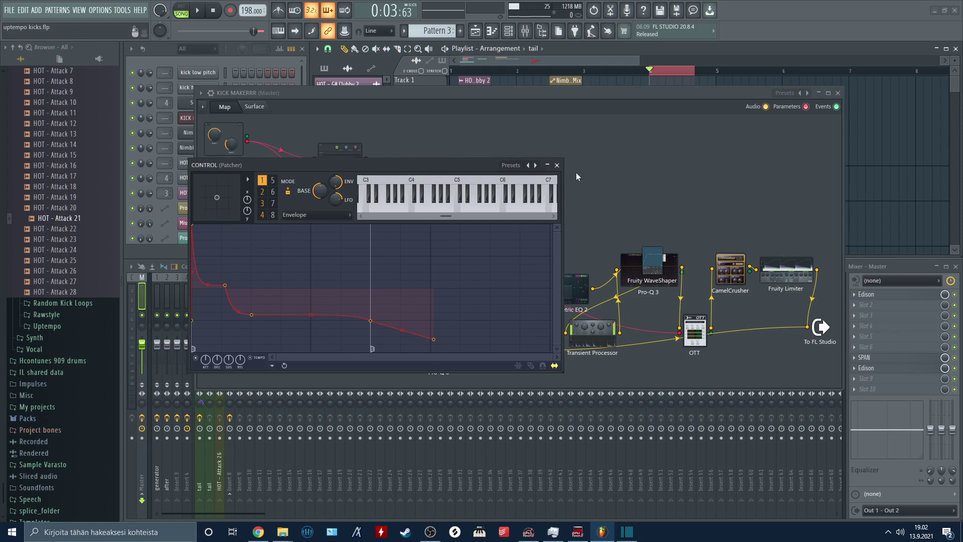
left_click(556, 165)
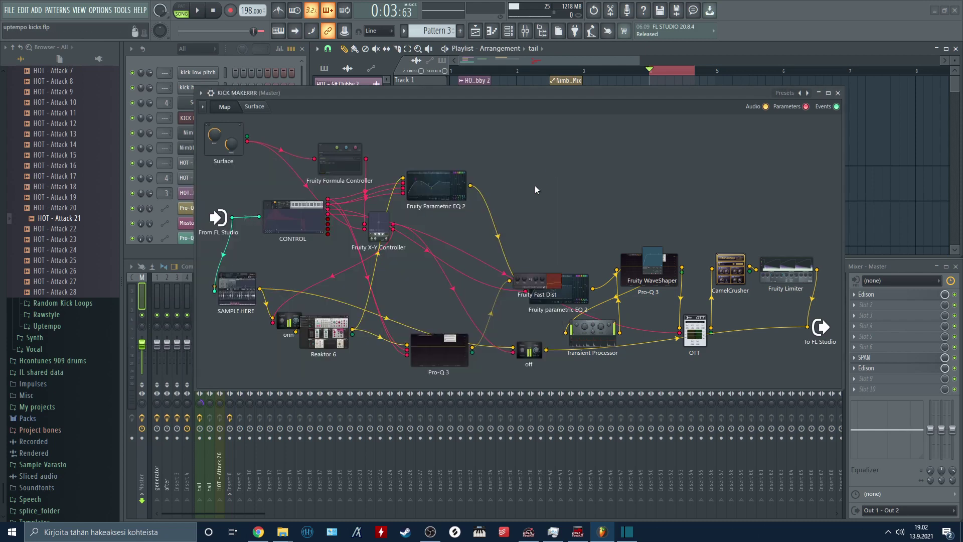